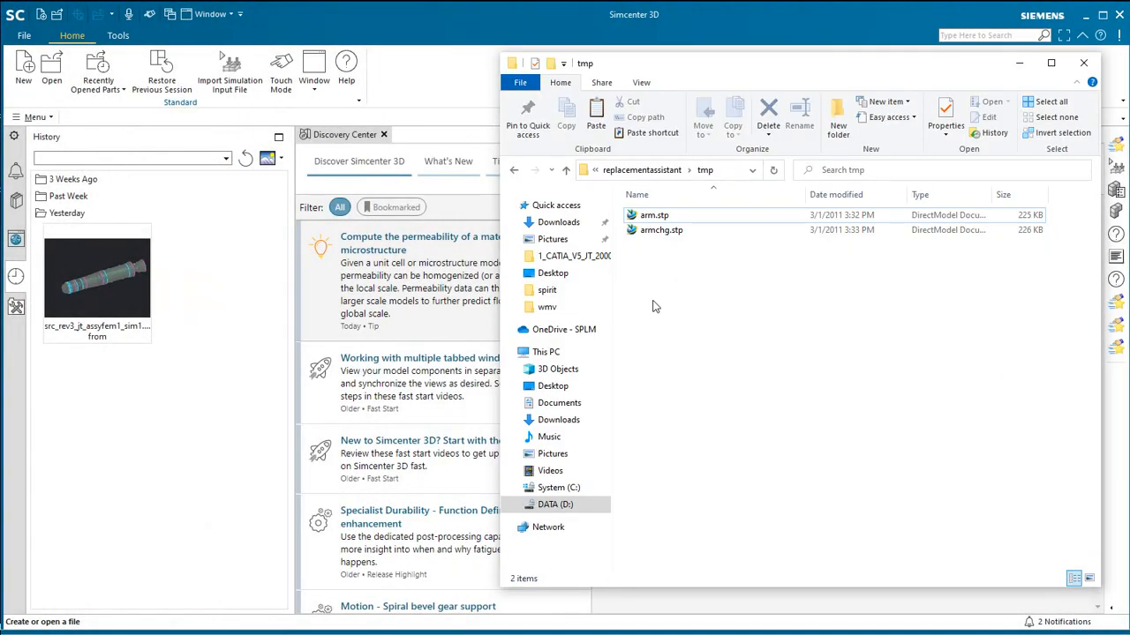
# Step: Drag arm.stp from the tmp folder onto the Simcenter 3D window to open it as a part
pyautogui.moveTo(679, 221); pyautogui.dragTo(662, 277)
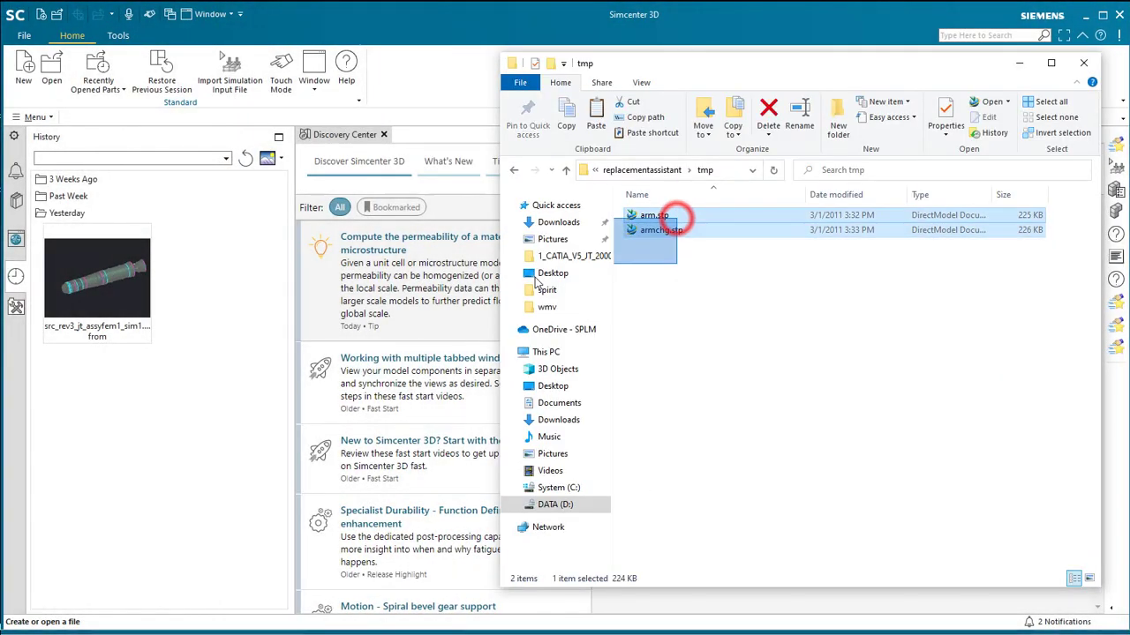
pyautogui.click(663, 276)
pyautogui.moveTo(655, 216); pyautogui.dragTo(468, 296)
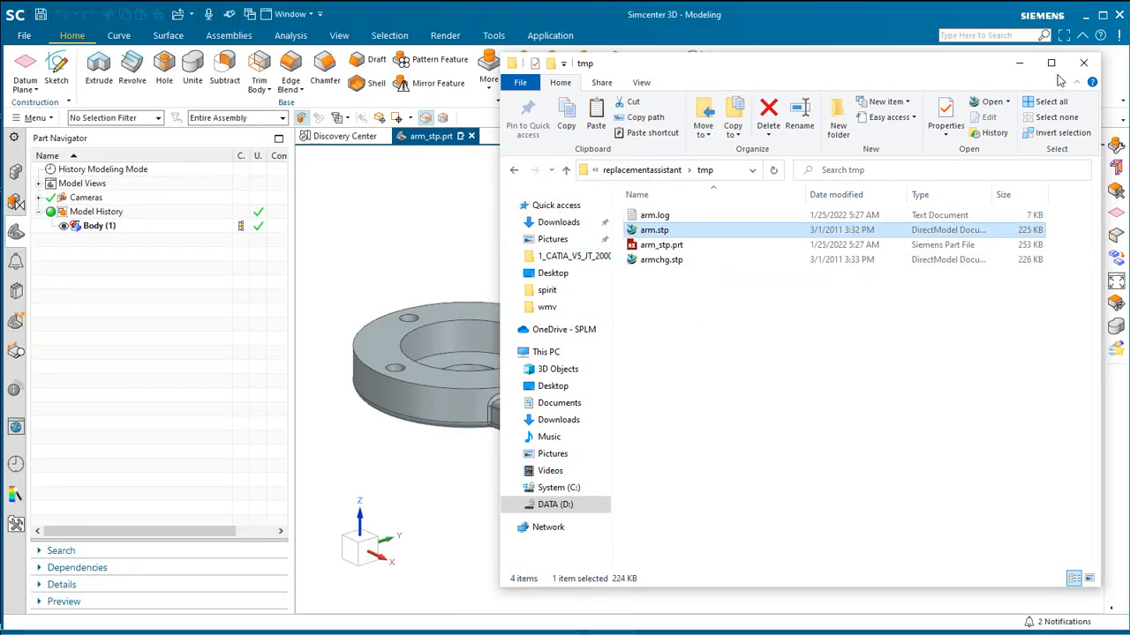
# Step: Hide File Explorer and switch Simcenter 3D to the Pre/Post simulation environment
pyautogui.click(1018, 62)
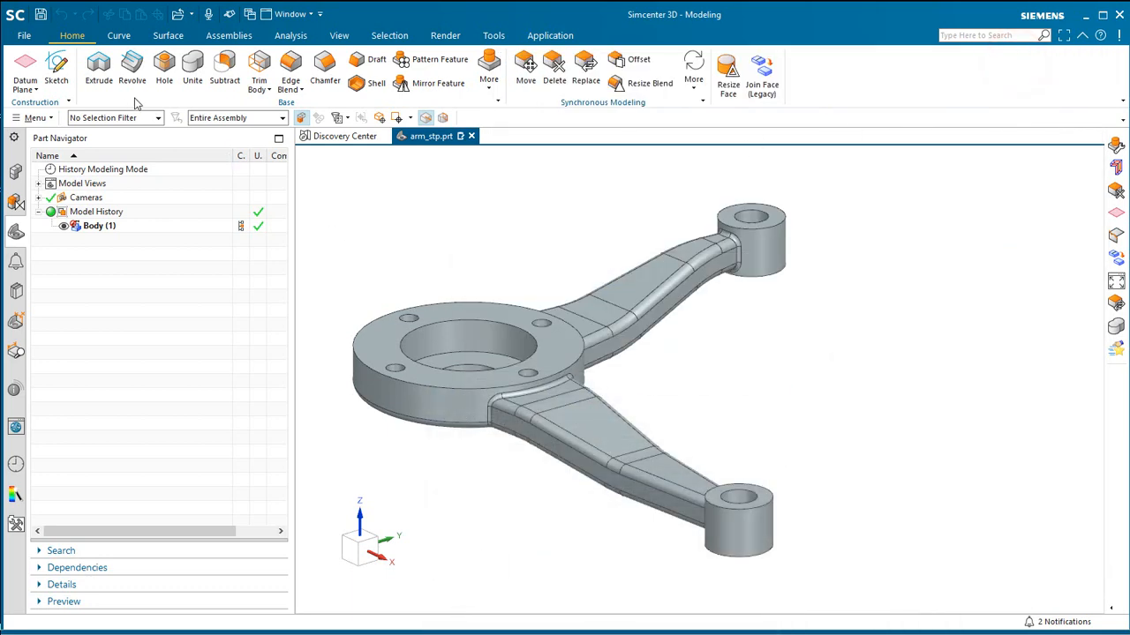
pyautogui.click(545, 35)
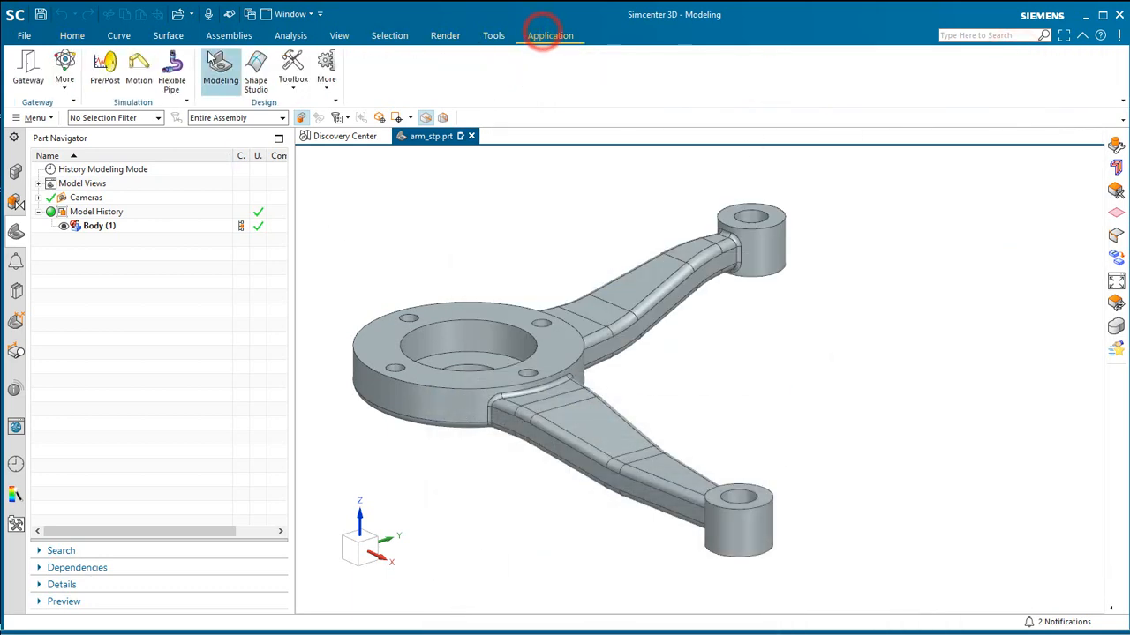
pyautogui.click(113, 68)
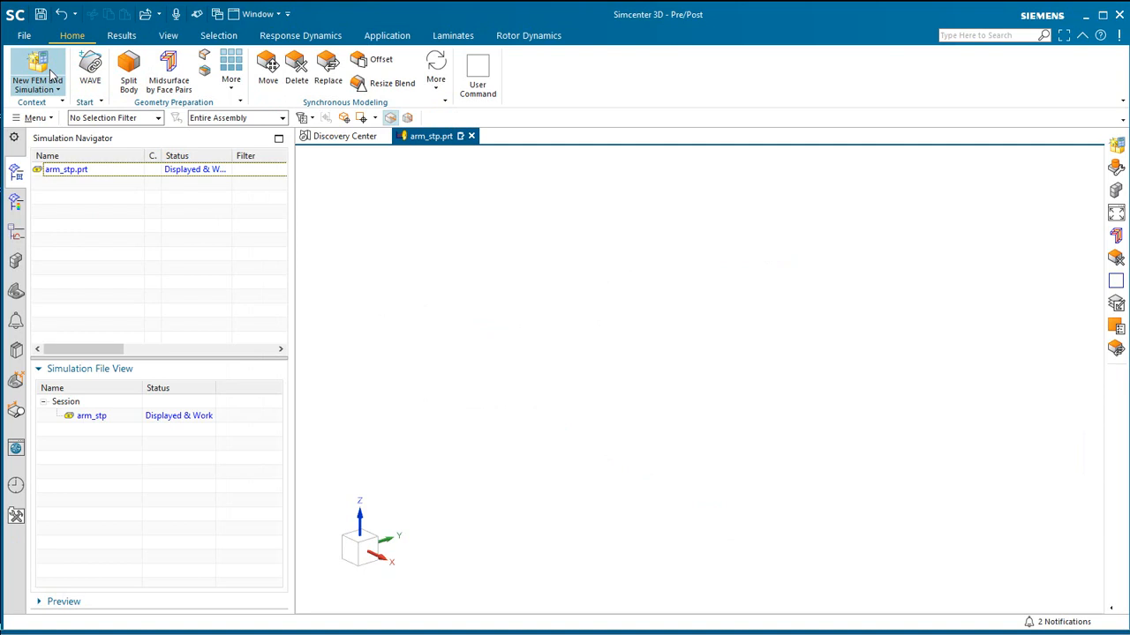
# Step: Create a new FEM and simulation using all bodies, with a SOL 101 linear statics solution
pyautogui.click(40, 68)
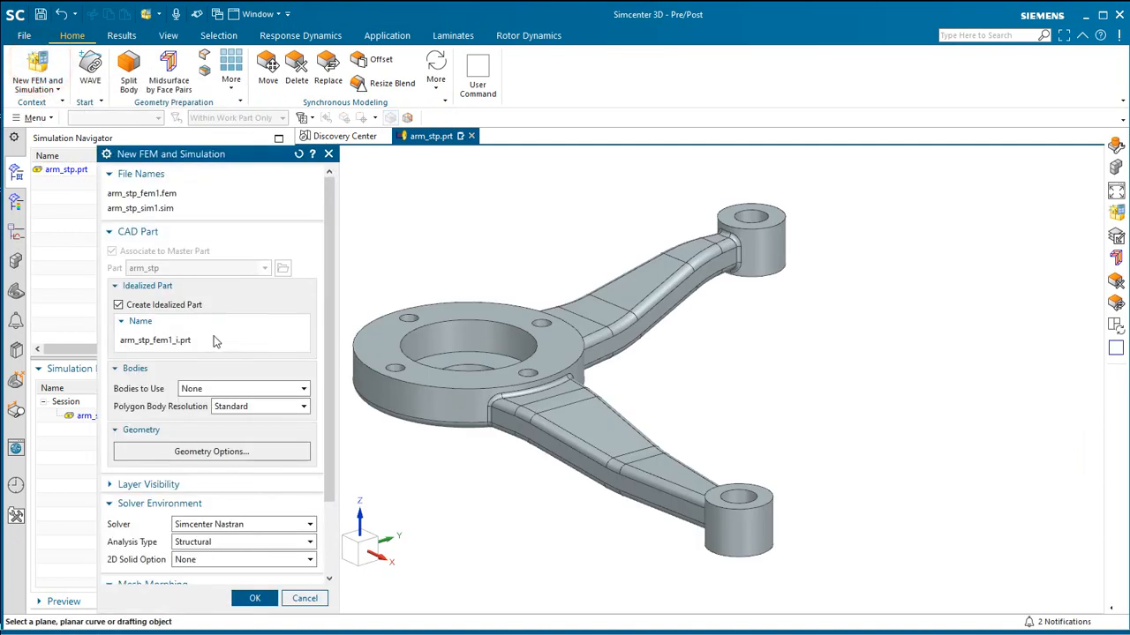
pyautogui.click(244, 390)
pyautogui.click(237, 413)
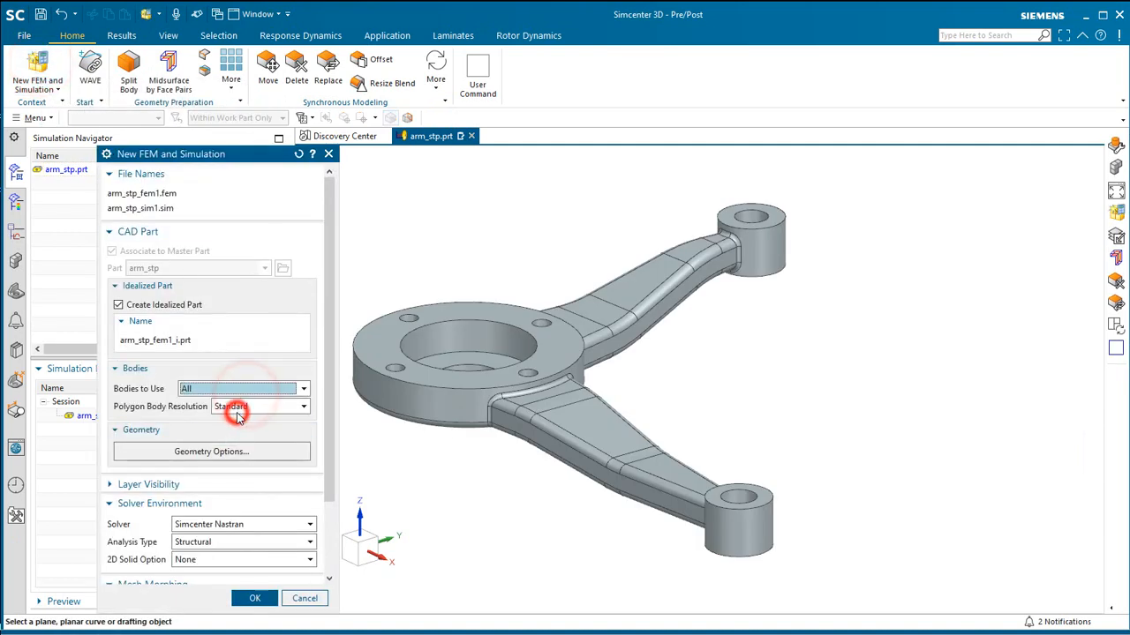
pyautogui.click(254, 598)
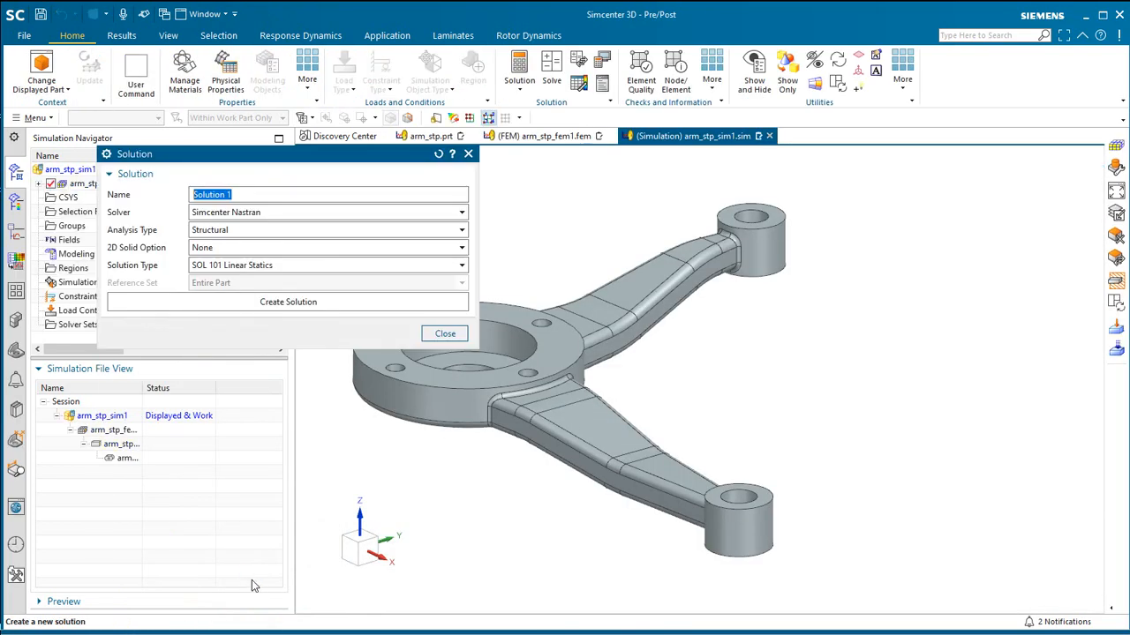
pyautogui.click(305, 303)
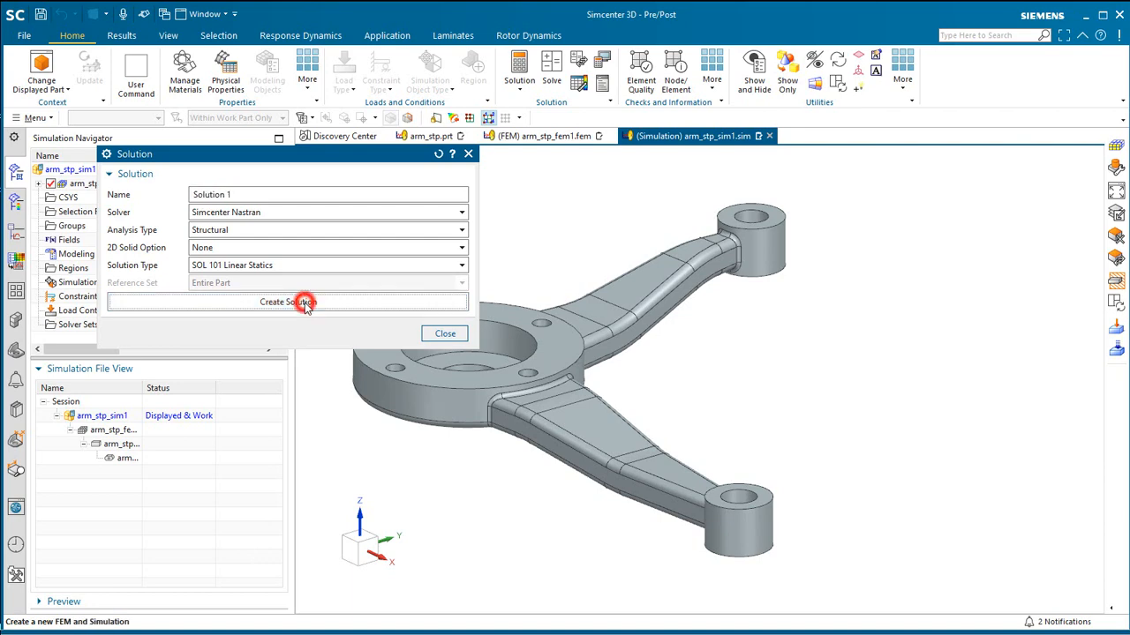
pyautogui.press('Return')
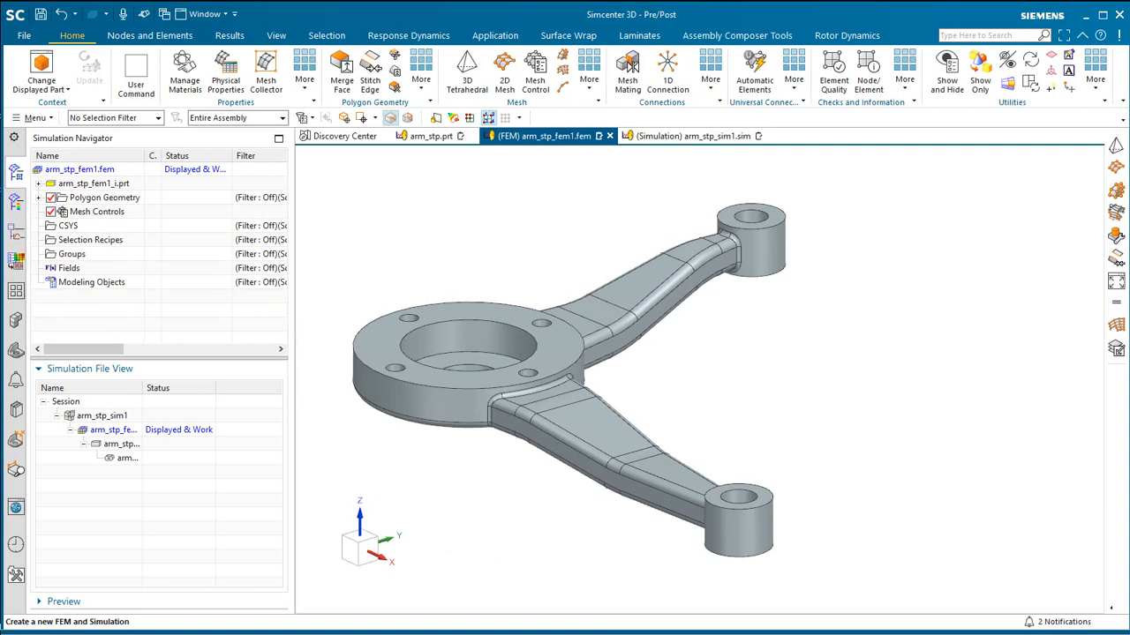
# Step: Make the idealized part the work part and start the WAVE Geometry Linker
pyautogui.doubleClick(131, 446)
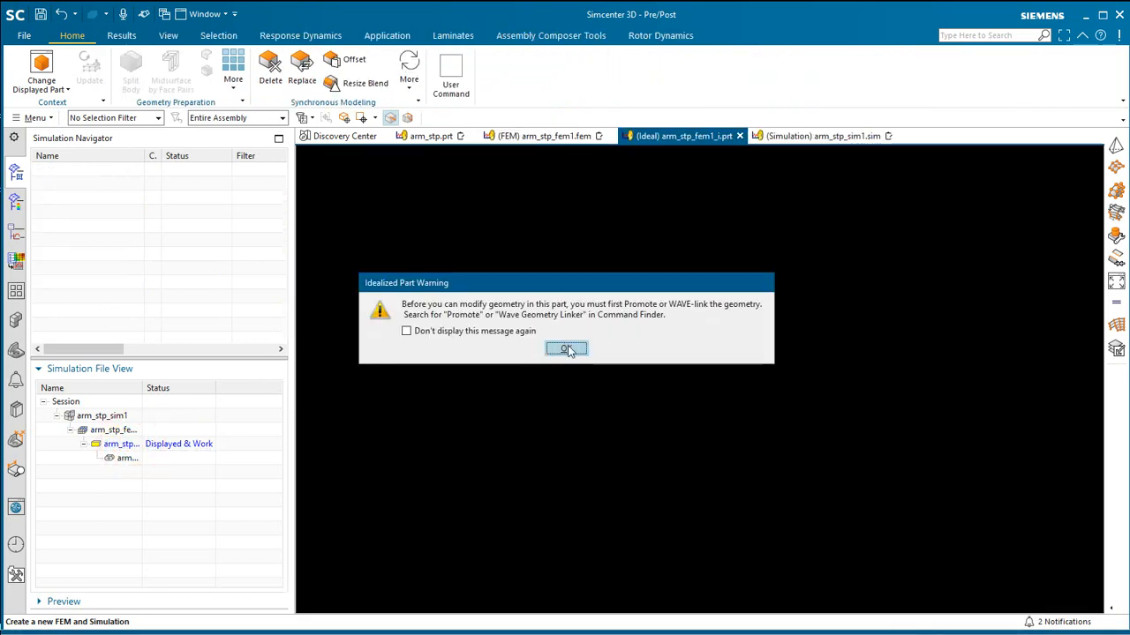
pyautogui.click(566, 350)
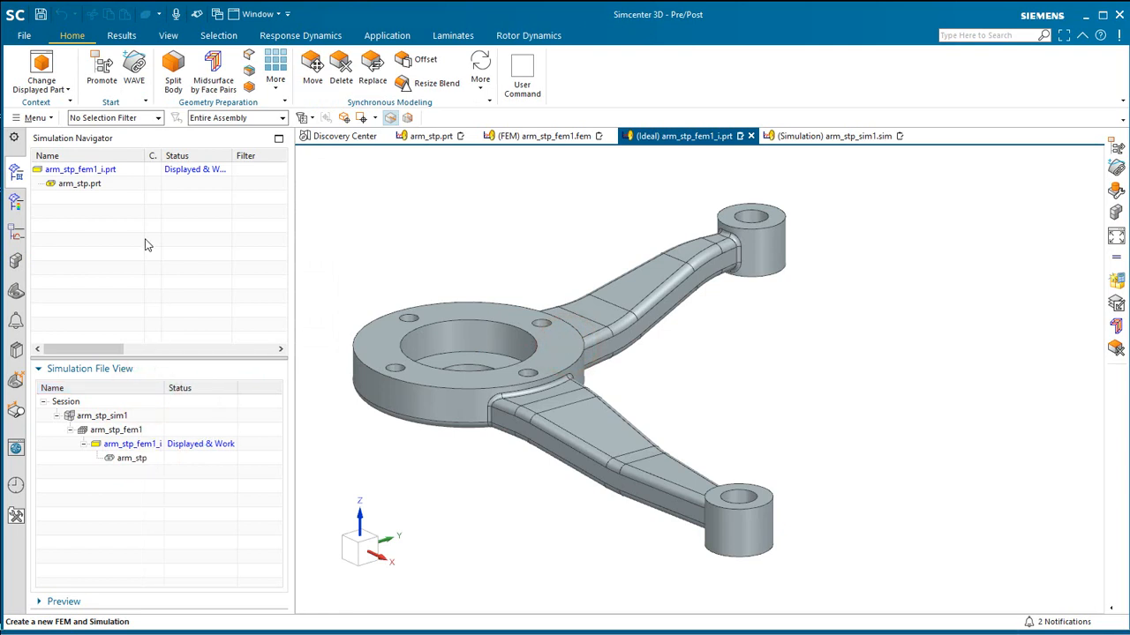
pyautogui.click(130, 77)
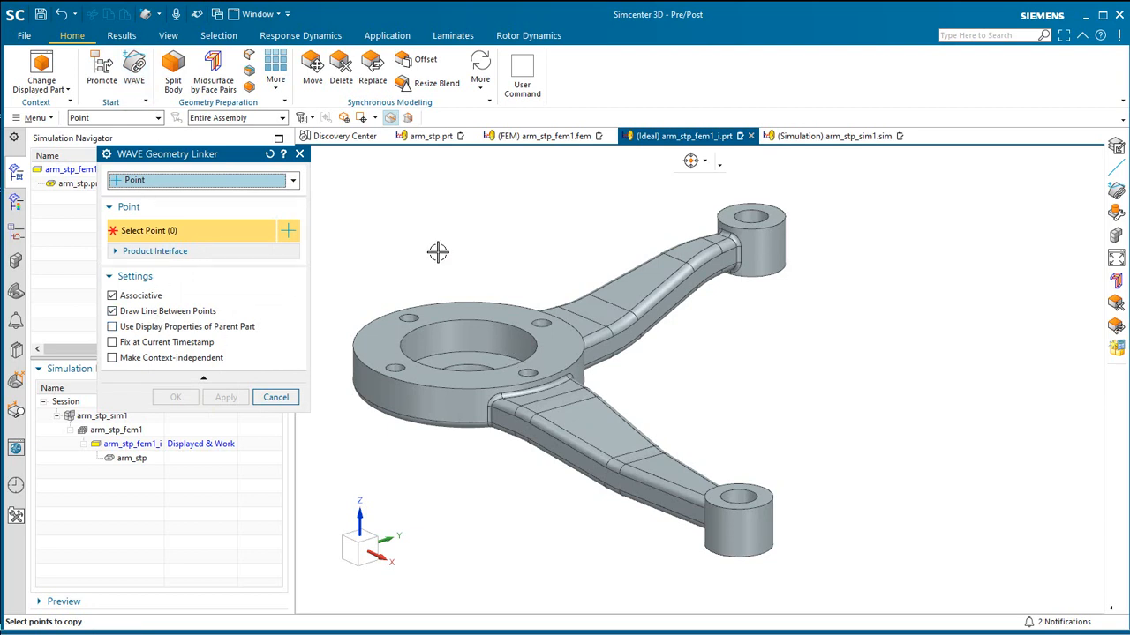
pyautogui.click(291, 181)
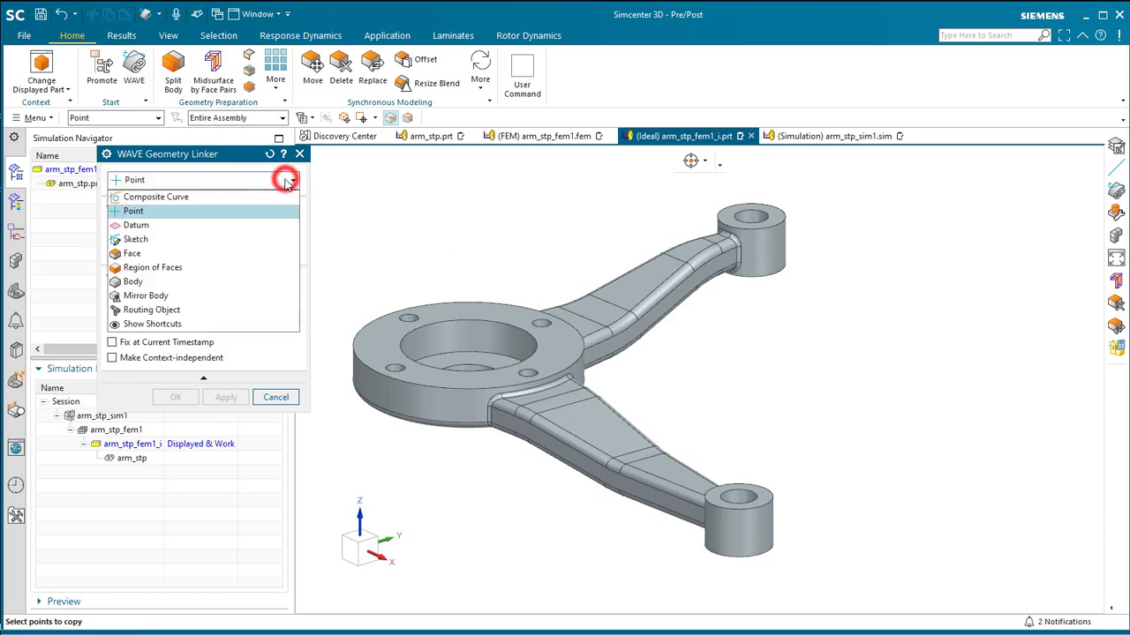
# Step: Link the arm body into the idealized part as a Body link with Hide Original on
pyautogui.click(173, 281)
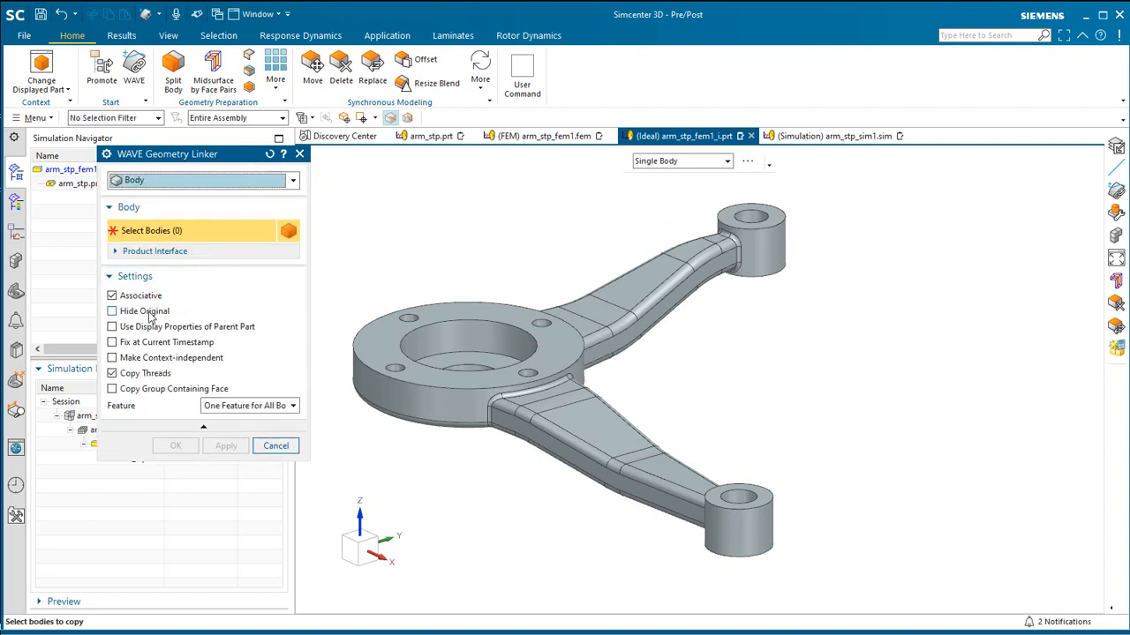
pyautogui.click(148, 313)
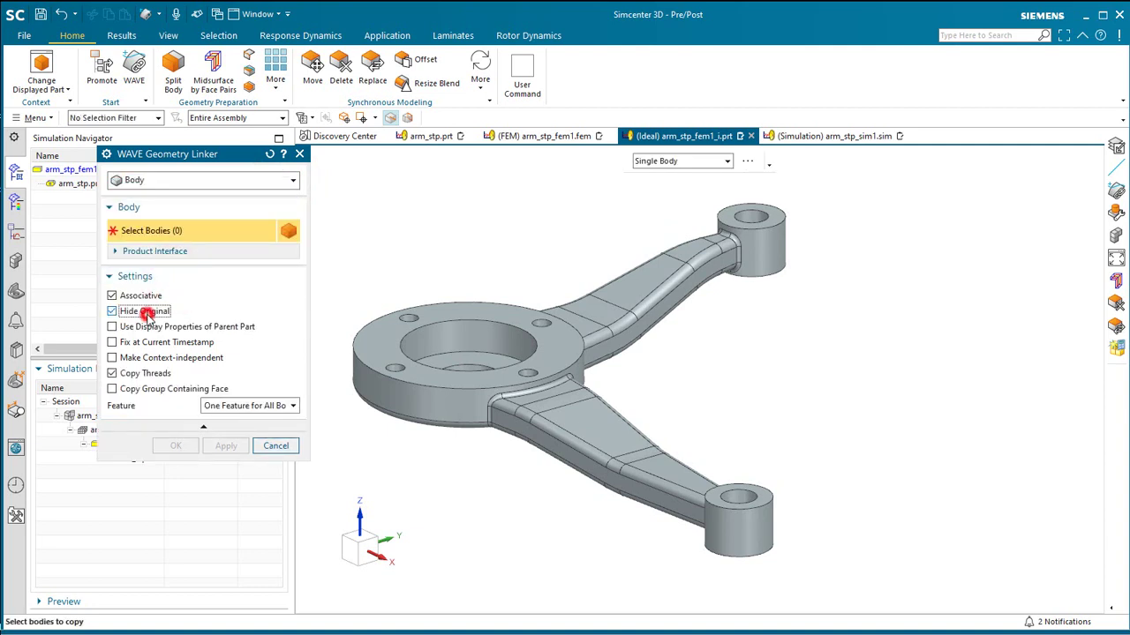
pyautogui.click(546, 357)
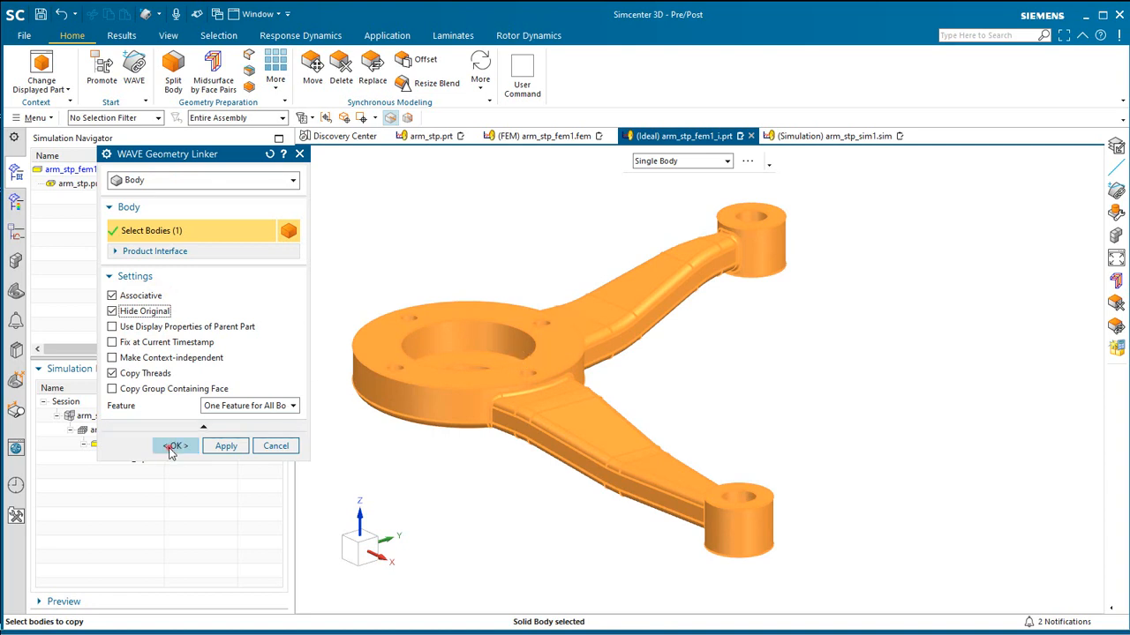
pyautogui.click(172, 447)
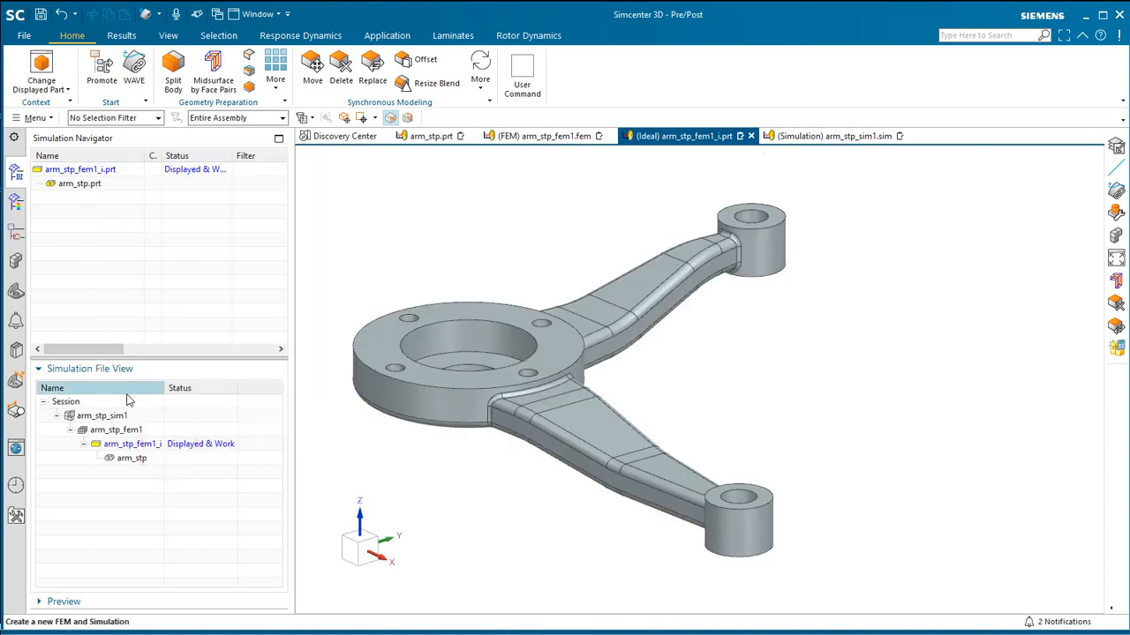
# Step: Return to arm_stp_fem1, expand its polygon geometry and edit the FEM
pyautogui.doubleClick(115, 430)
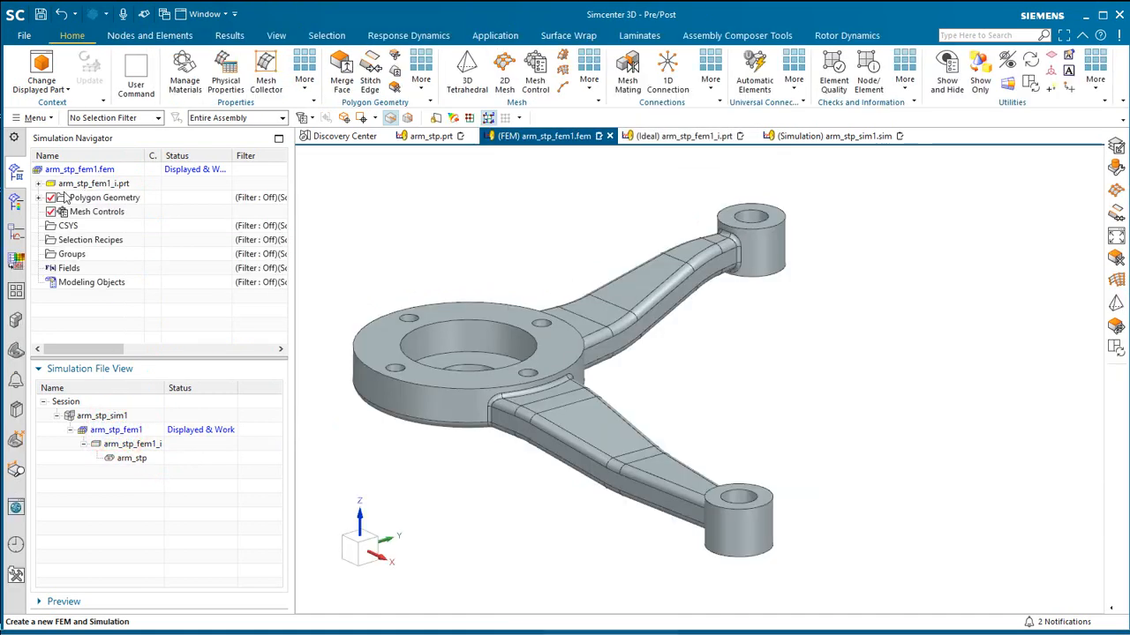
pyautogui.click(39, 197)
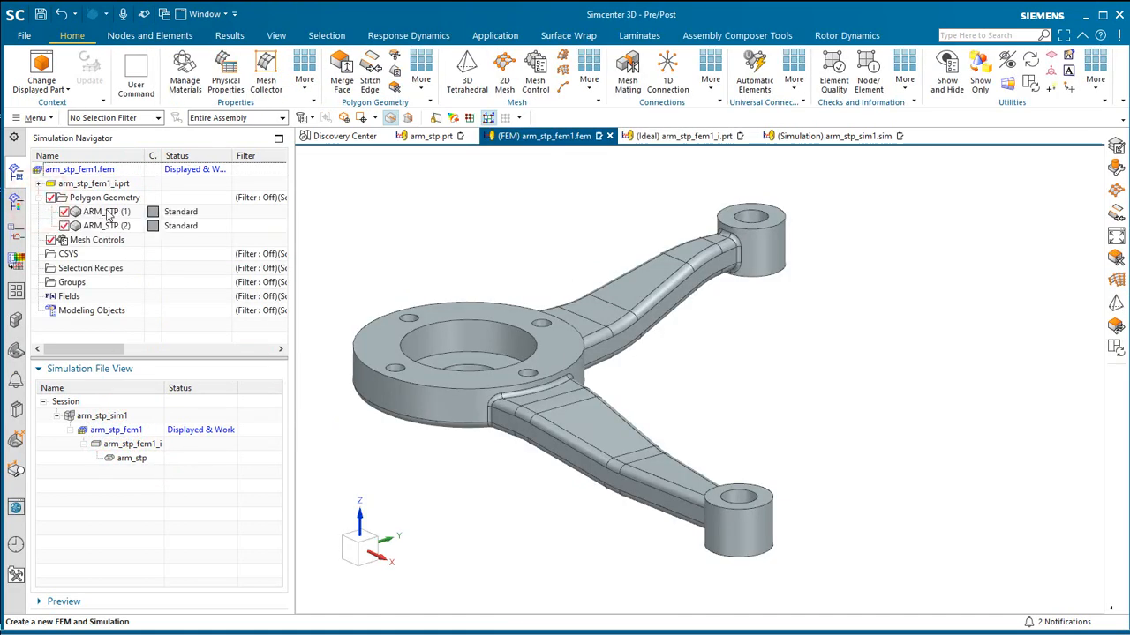
pyautogui.rightClick(84, 171)
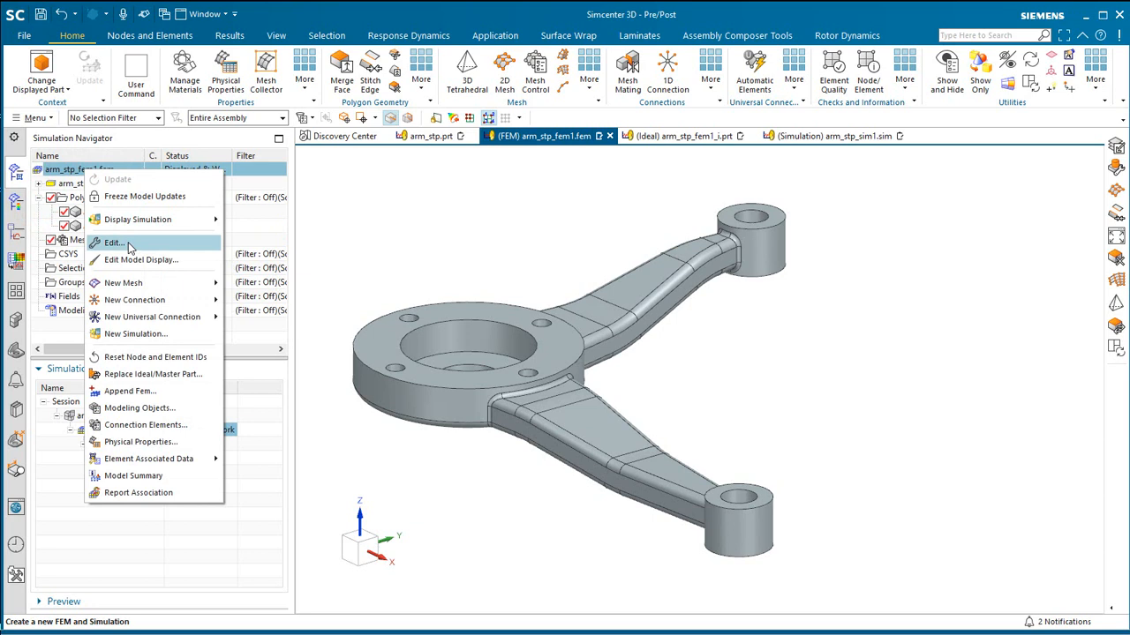
pyautogui.click(128, 243)
# Step: Set the FEM's Bodies to Use to All Visible so only the linked arm body remains
pyautogui.click(118, 296)
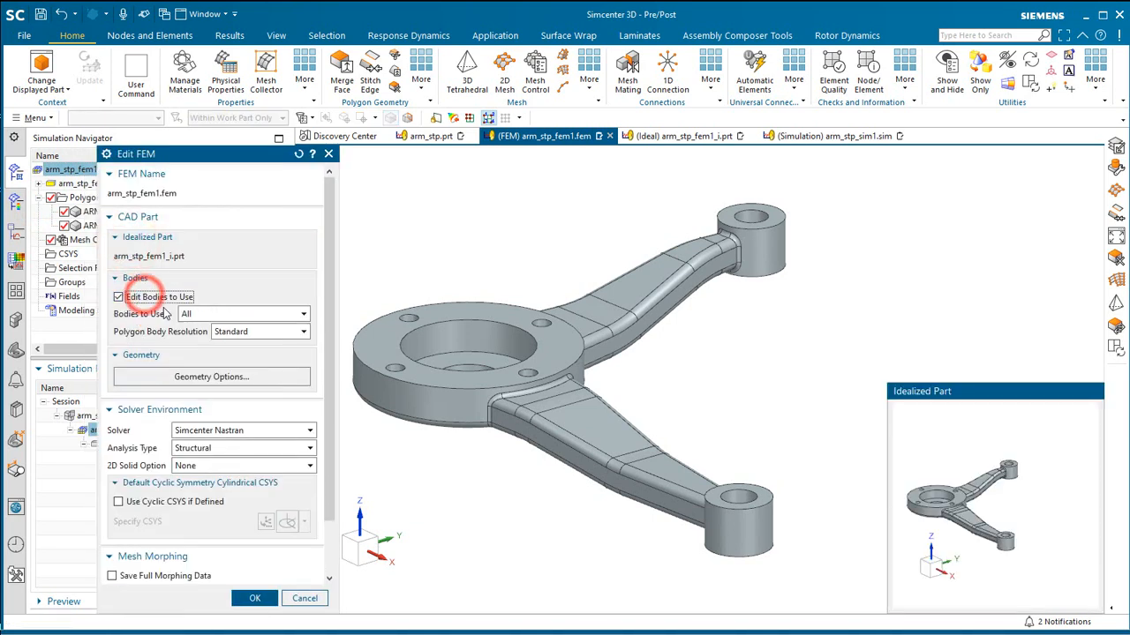
pyautogui.click(270, 314)
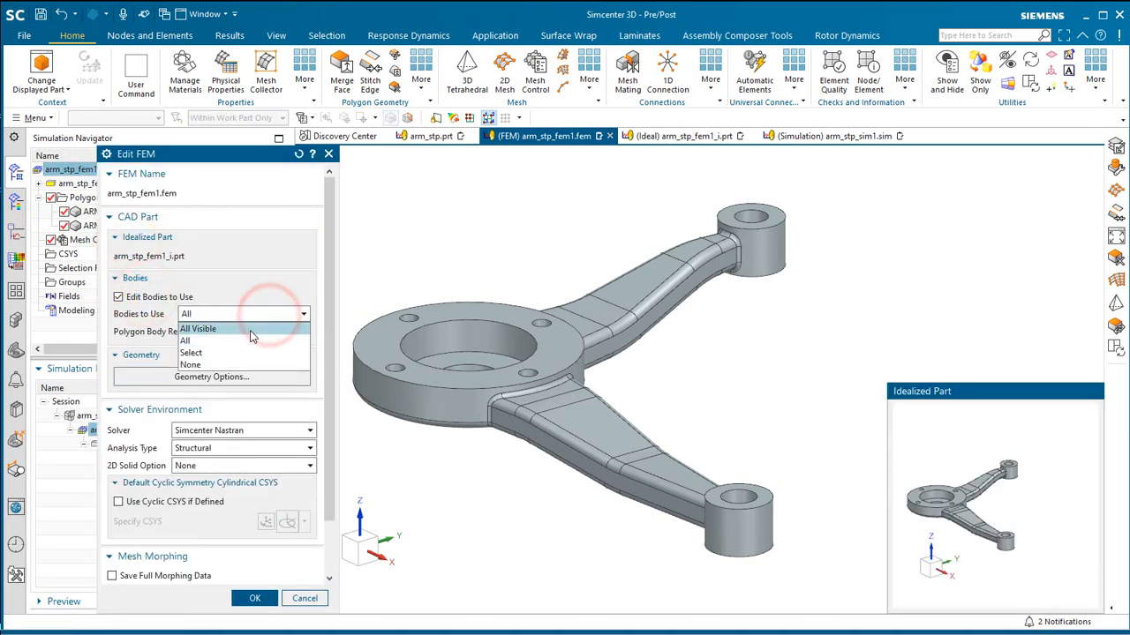
pyautogui.click(261, 323)
pyautogui.click(255, 598)
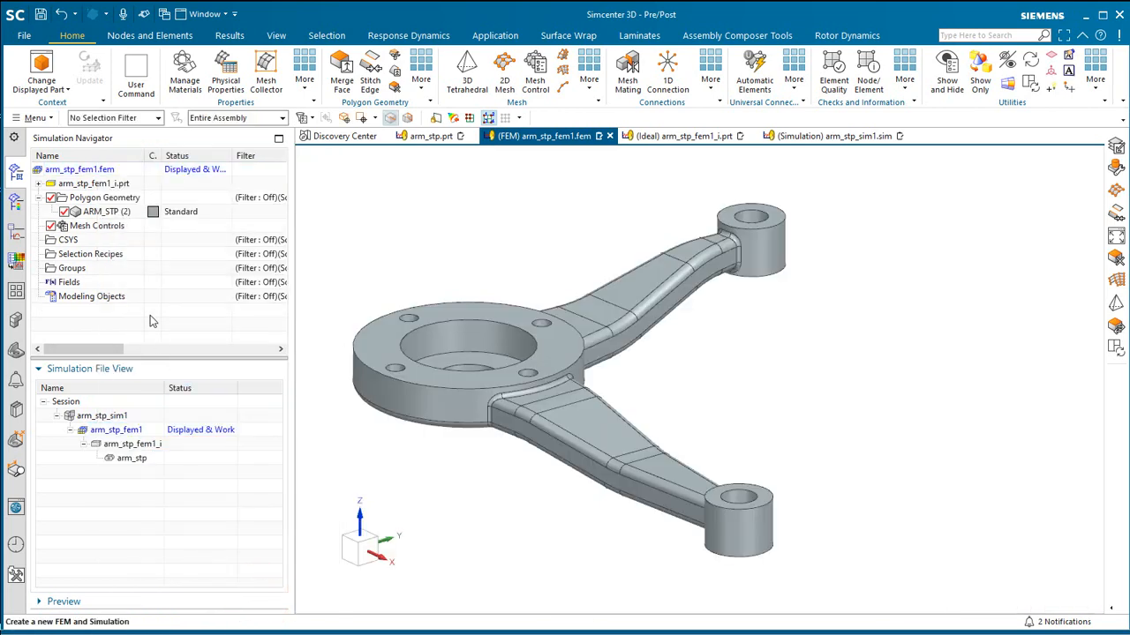
# Step: Mesh the arm body with 3D tetrahedra at the automatic element size of 0.594 in
pyautogui.click(465, 68)
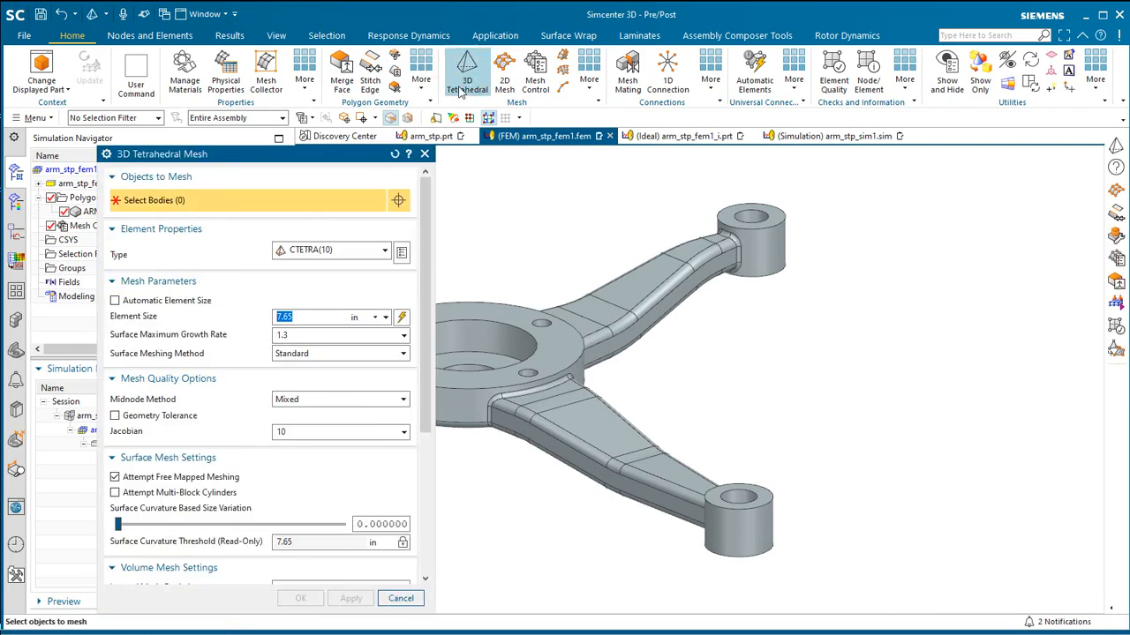
pyautogui.click(559, 361)
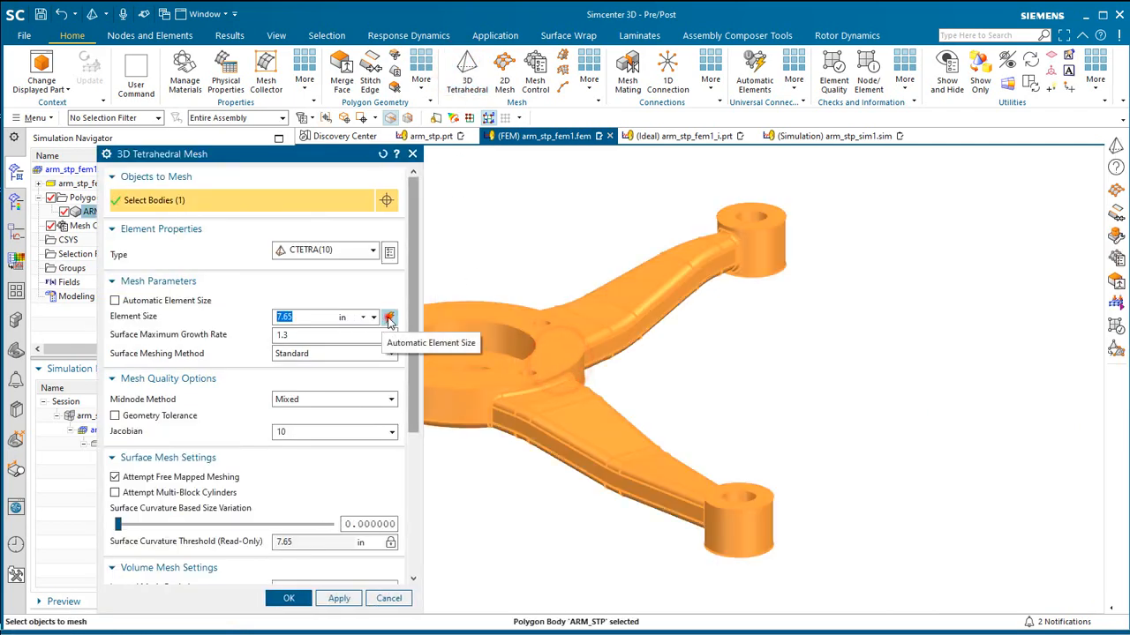
pyautogui.click(389, 318)
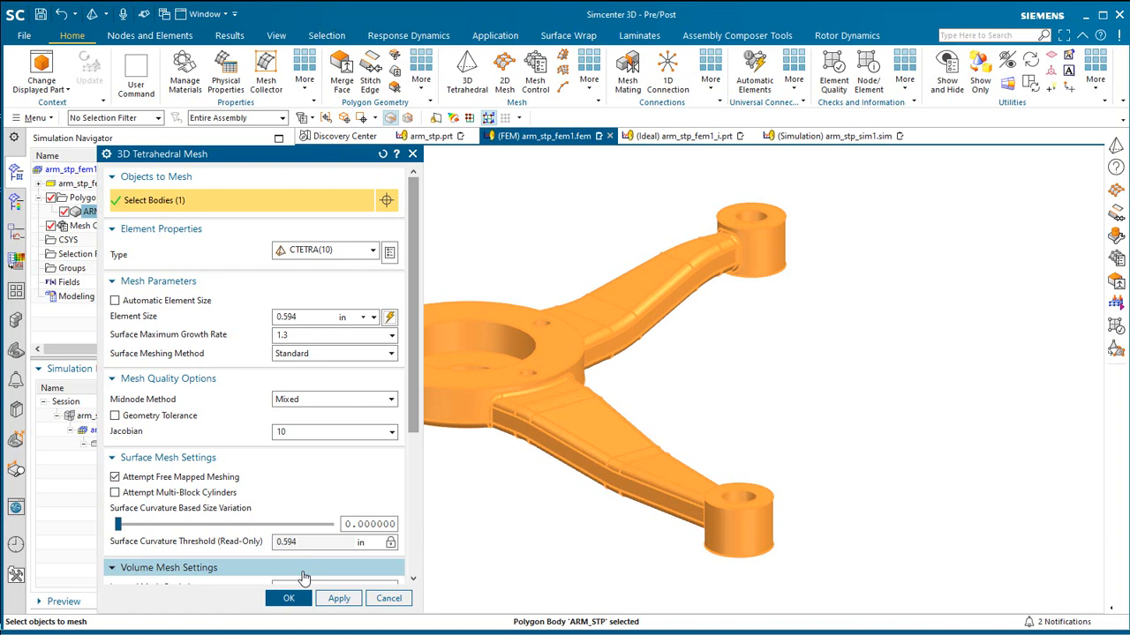
pyautogui.click(288, 598)
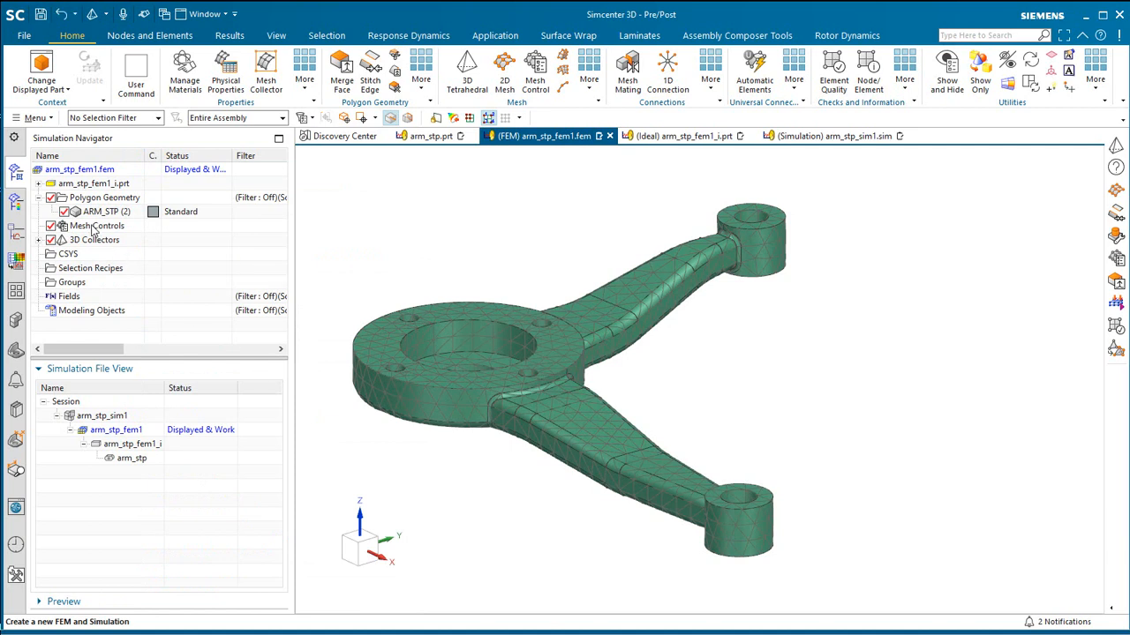
# Step: Expand the 3D Collectors node to review the new mesh collector
pyautogui.click(38, 240)
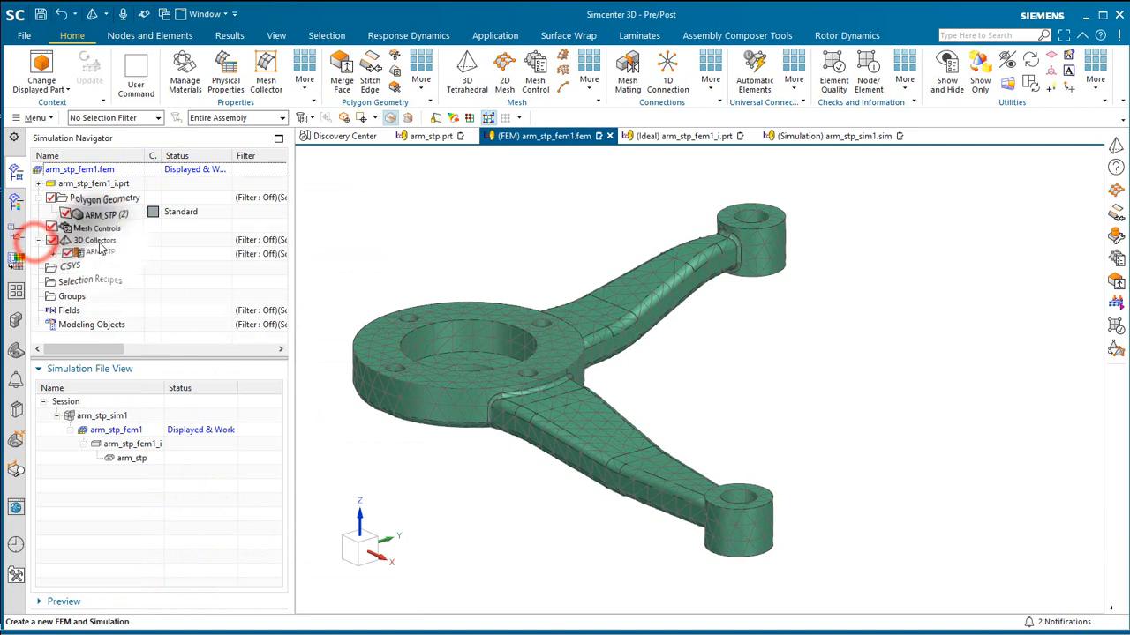
pyautogui.rightClick(100, 243)
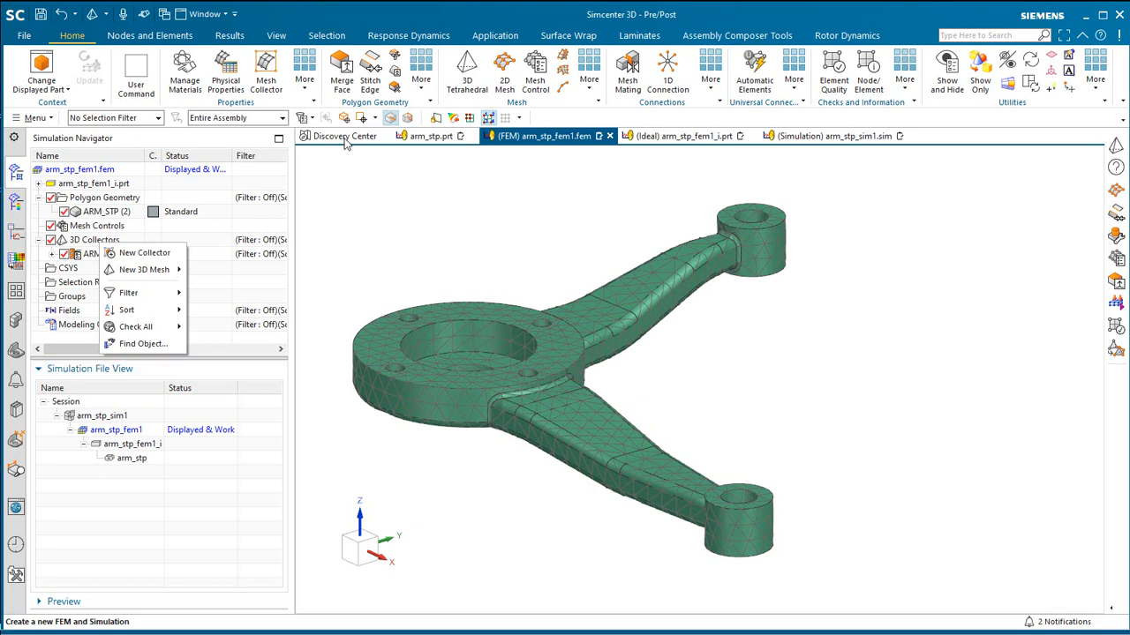
# Step: Add a Size on Face mesh control of 0.3 in on the central hole's face
pyautogui.click(535, 72)
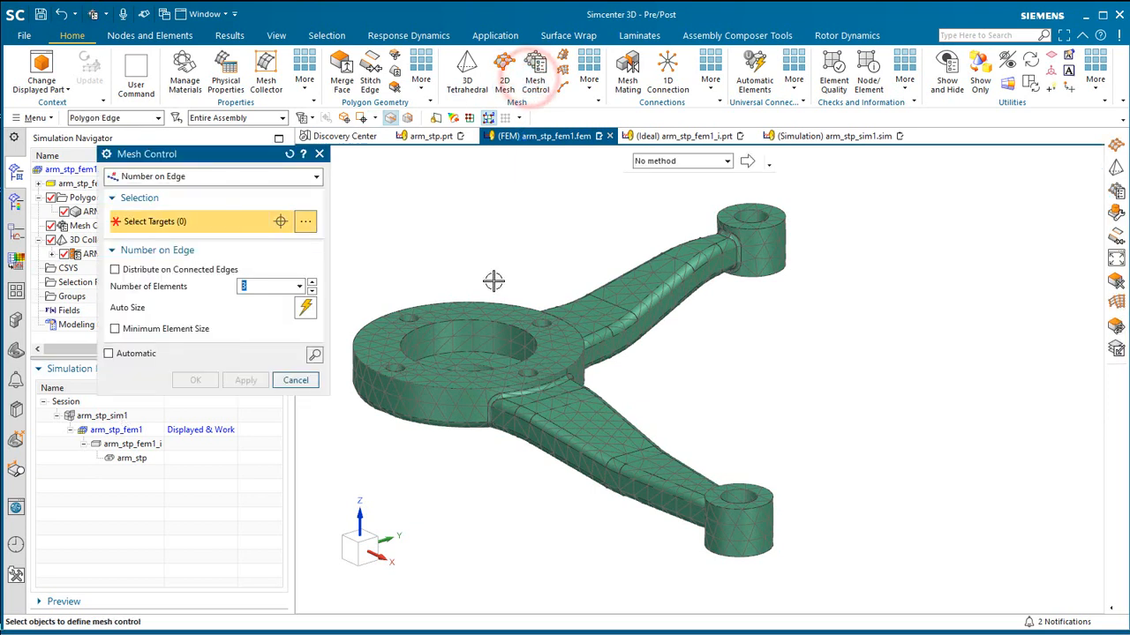
pyautogui.click(291, 177)
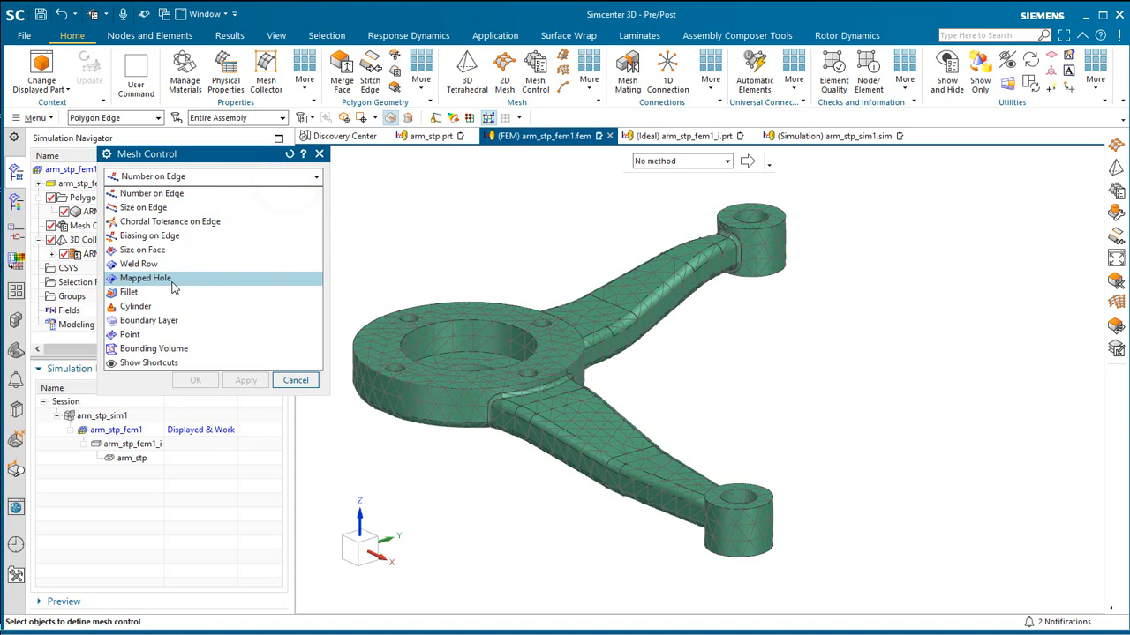
pyautogui.click(159, 249)
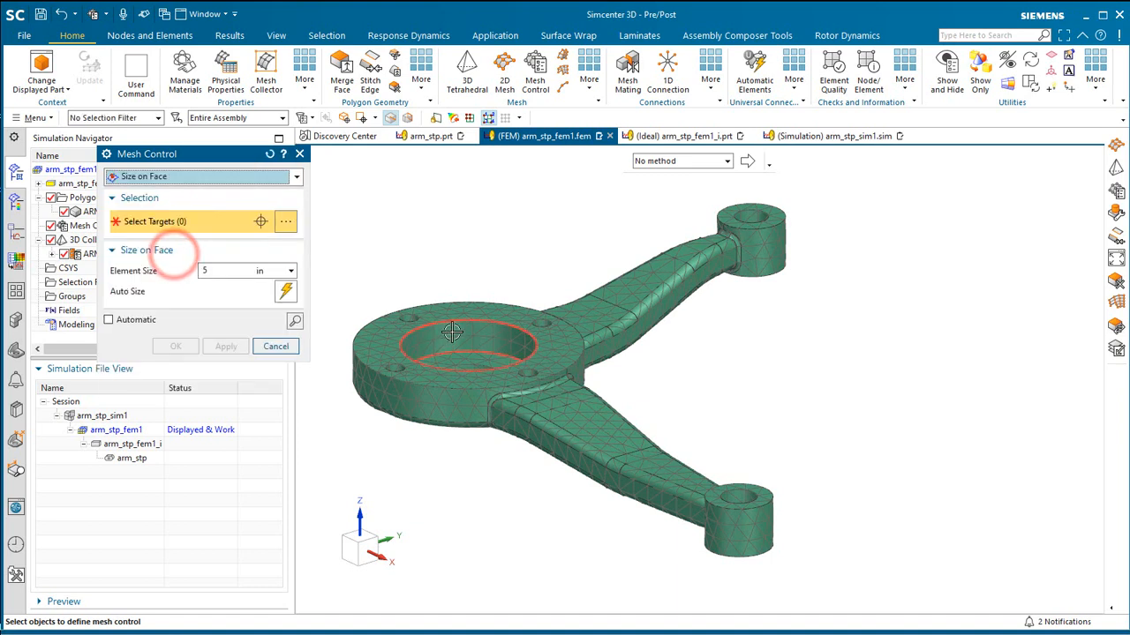
pyautogui.click(446, 331)
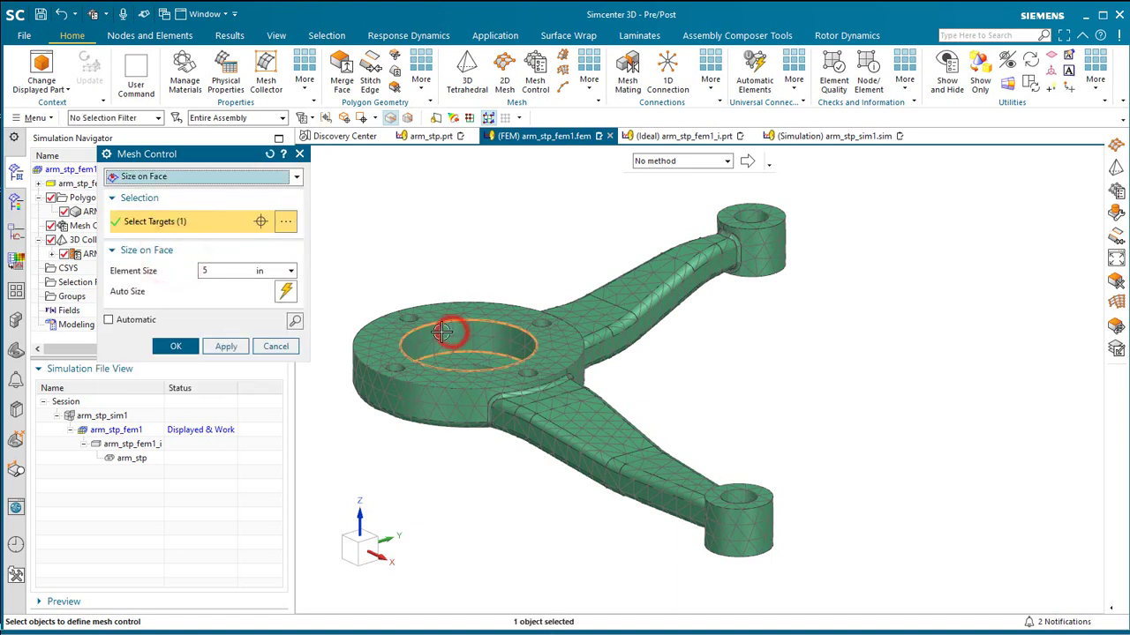
pyautogui.doubleClick(241, 271)
pyautogui.write('.3')
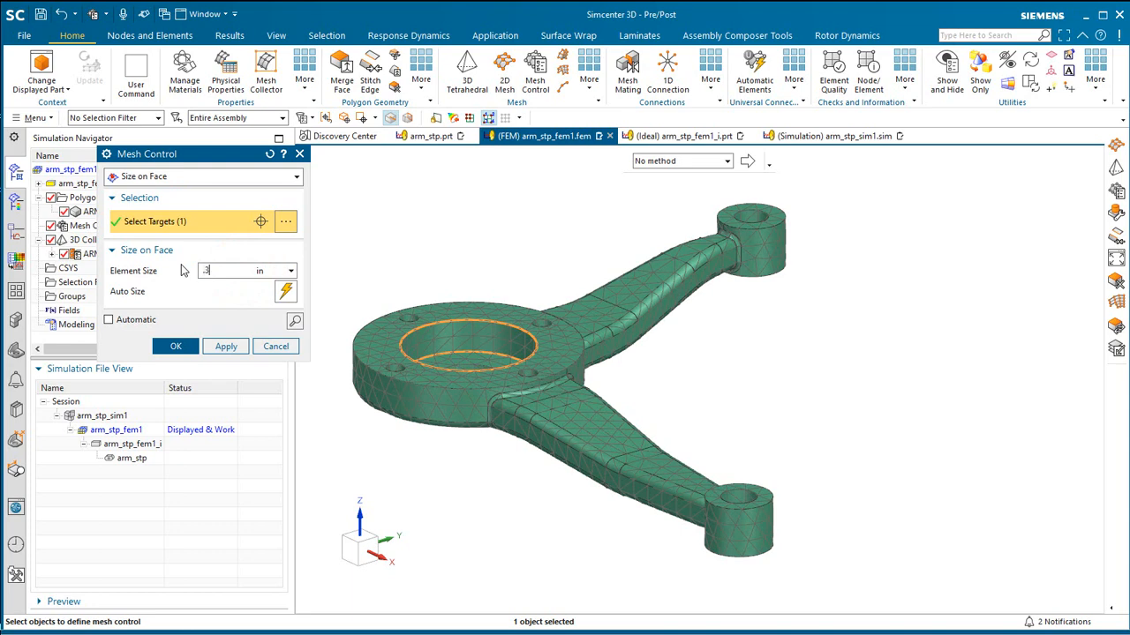
pyautogui.click(173, 346)
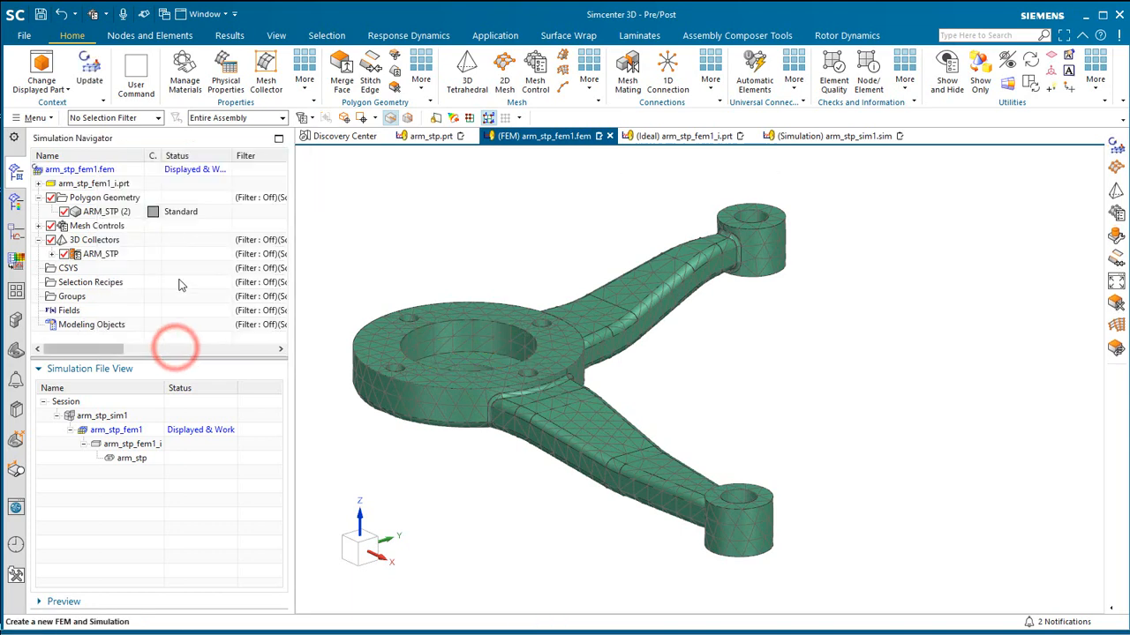
# Step: Update the mesh so it regenerates refined around the central bore
pyautogui.click(92, 60)
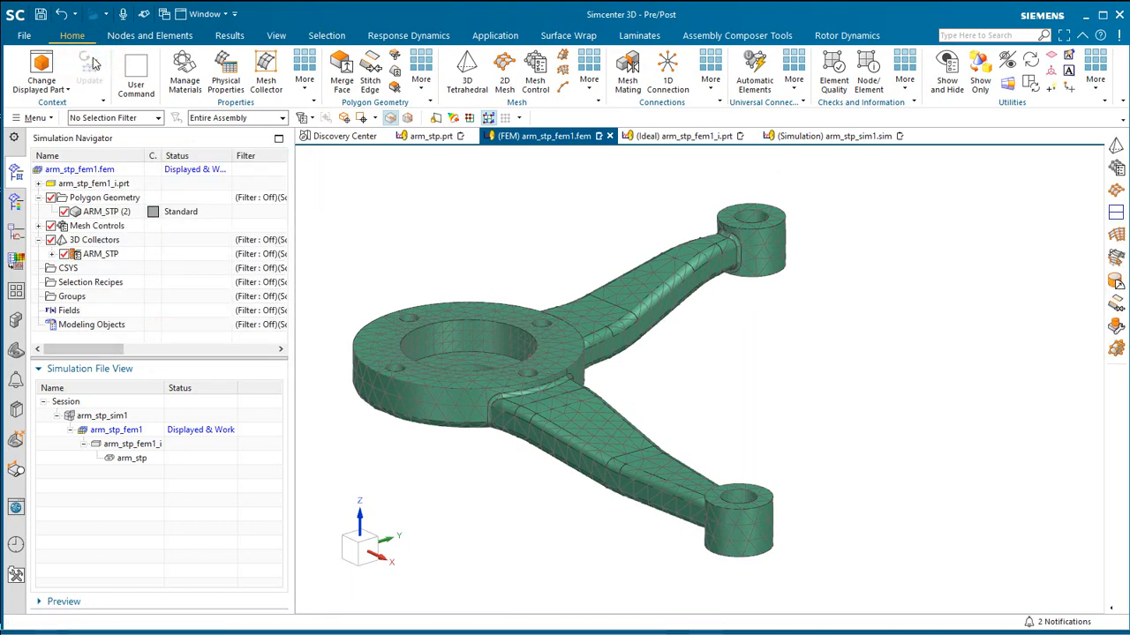
pyautogui.moveTo(440, 374); pyautogui.dragTo(415, 395, button='middle')
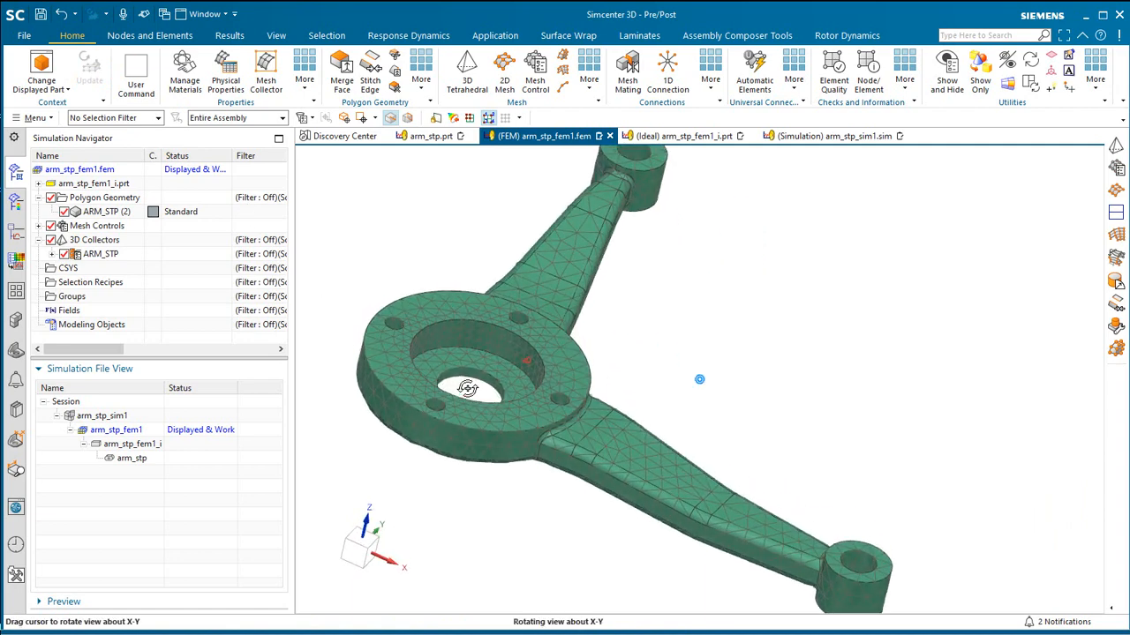
# Step: Display arm_stp_sim1 and start a Fixed Translation Constraint
pyautogui.doubleClick(111, 415)
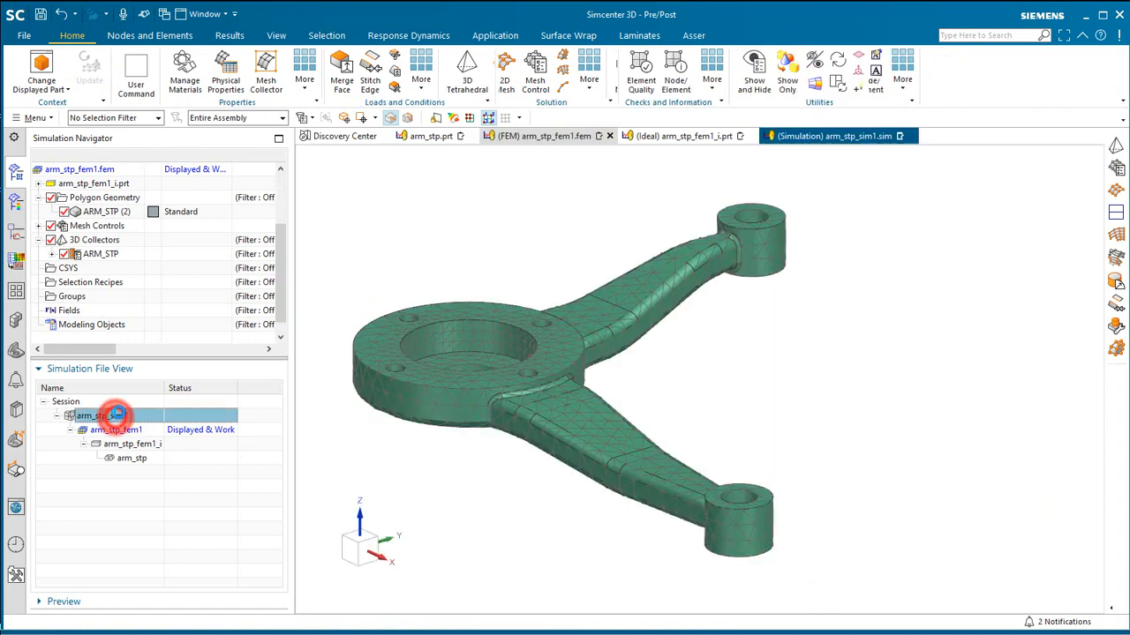
pyautogui.click(380, 88)
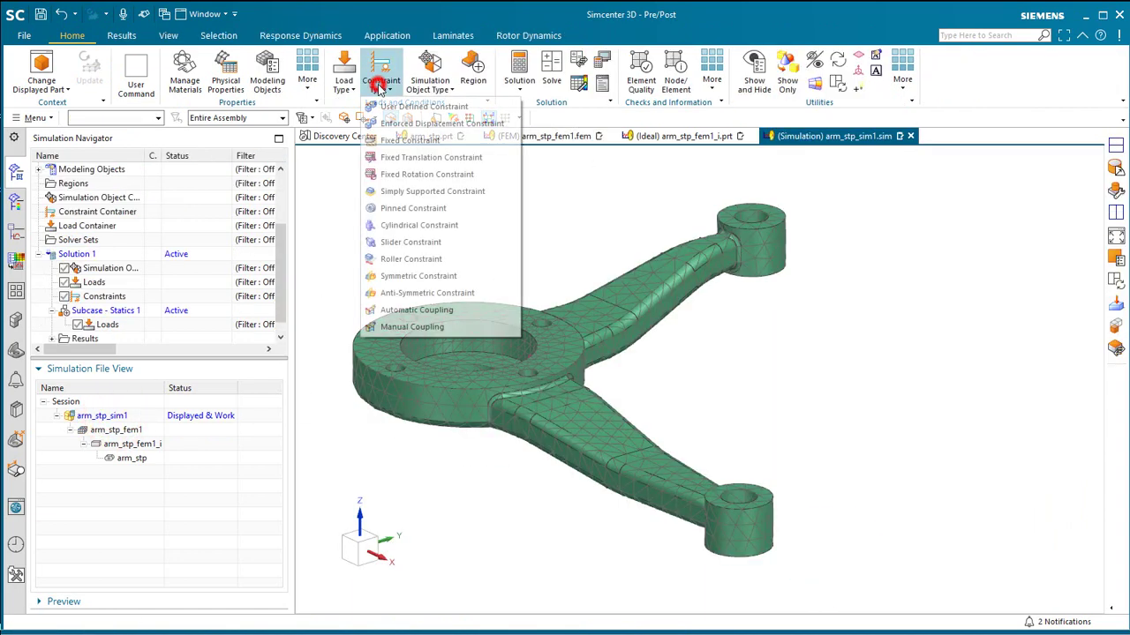
pyautogui.click(422, 157)
pyautogui.moveTo(442, 321); pyautogui.dragTo(466, 371, button='middle')
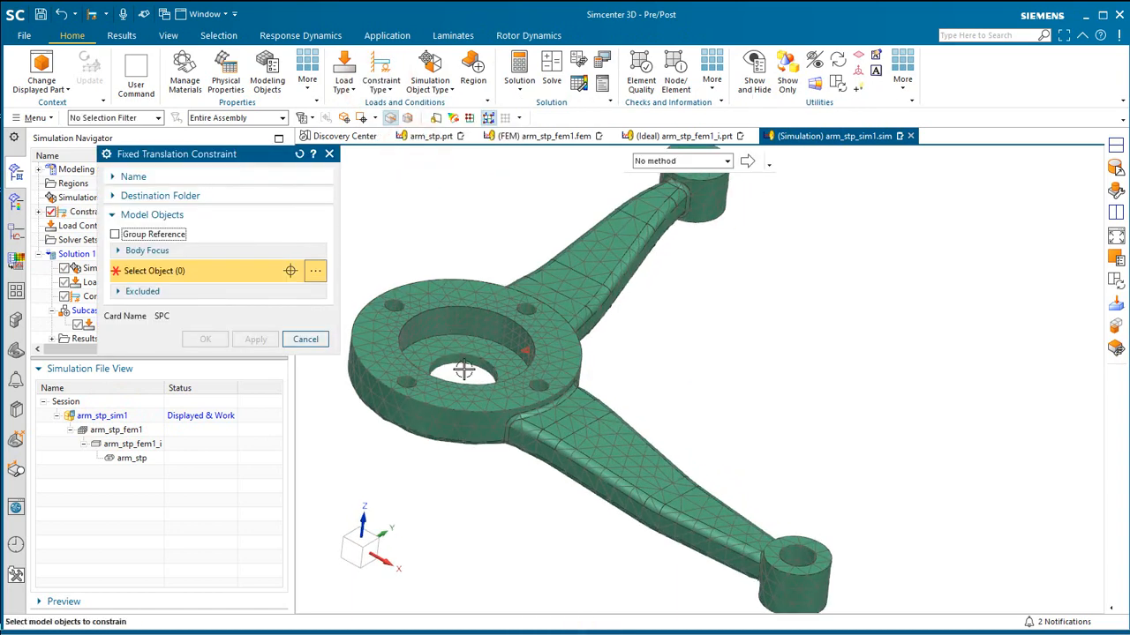
pyautogui.scroll(2, 465, 361)
# Step: Fix the translation of the central hole's face and accept the LBC group message
pyautogui.click(466, 357)
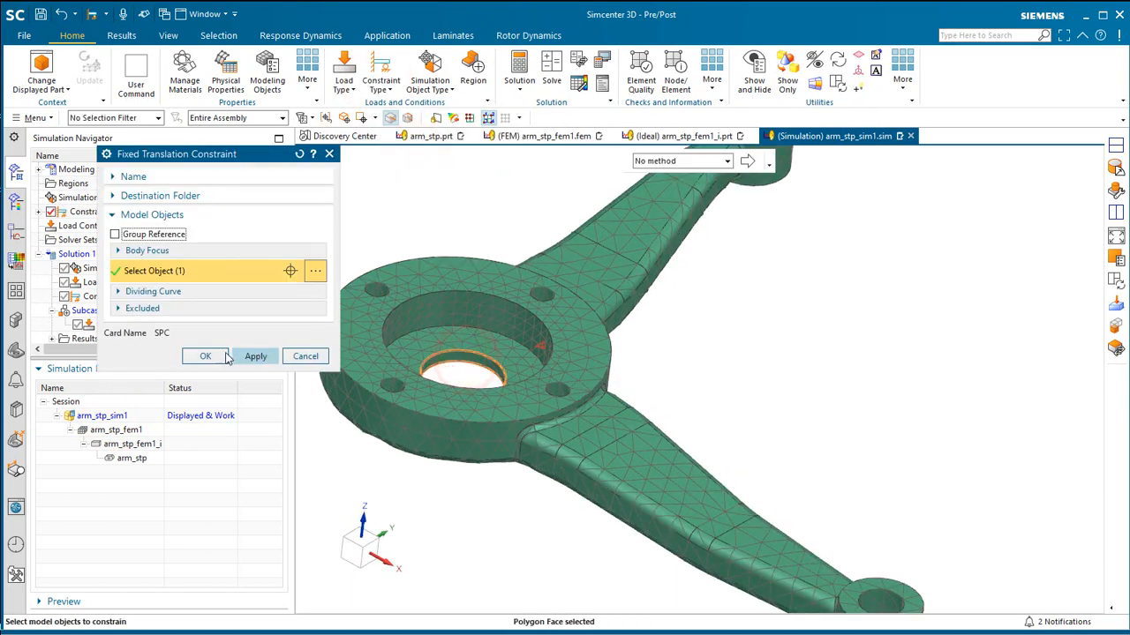
pyautogui.click(204, 356)
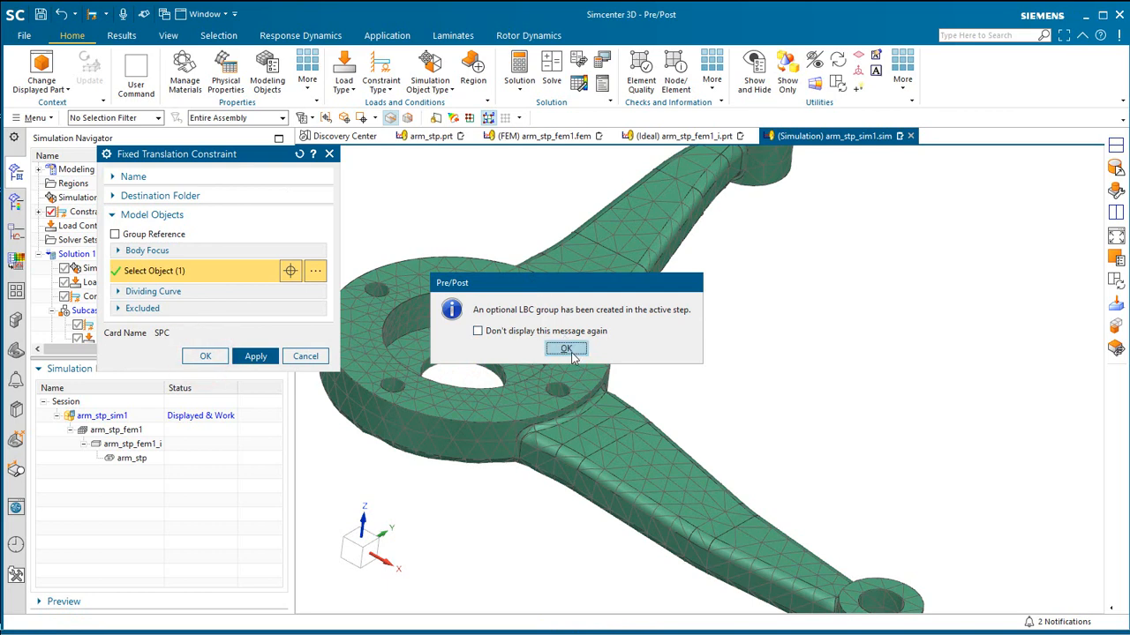
pyautogui.click(566, 349)
pyautogui.click(344, 73)
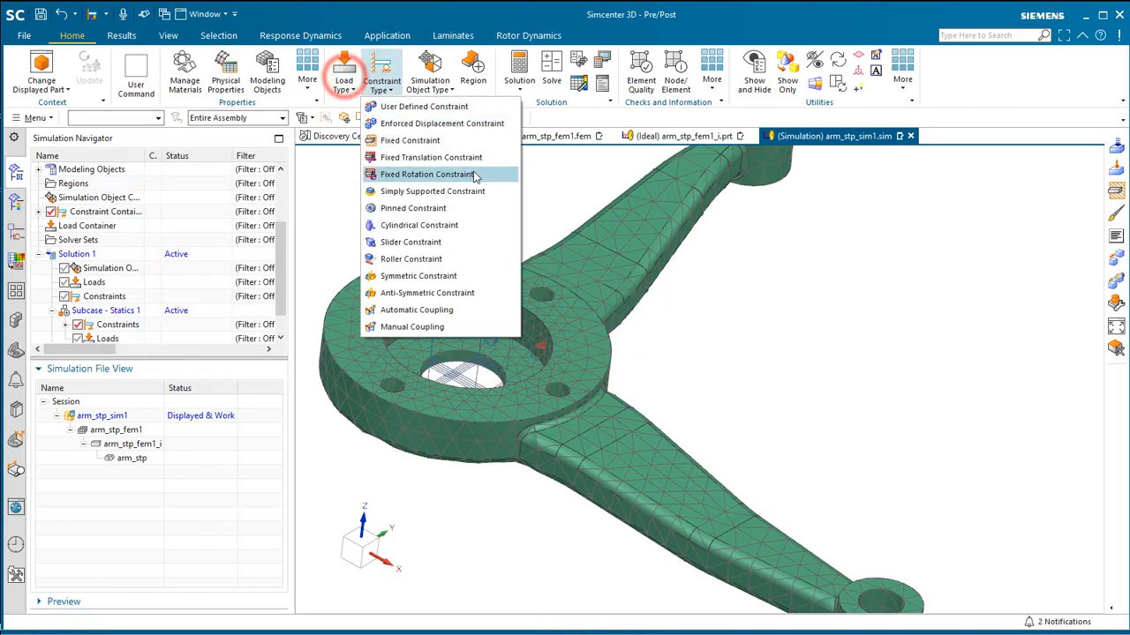
# Step: Start a Force load of 1 lbf directed along YC
pyautogui.click(357, 124)
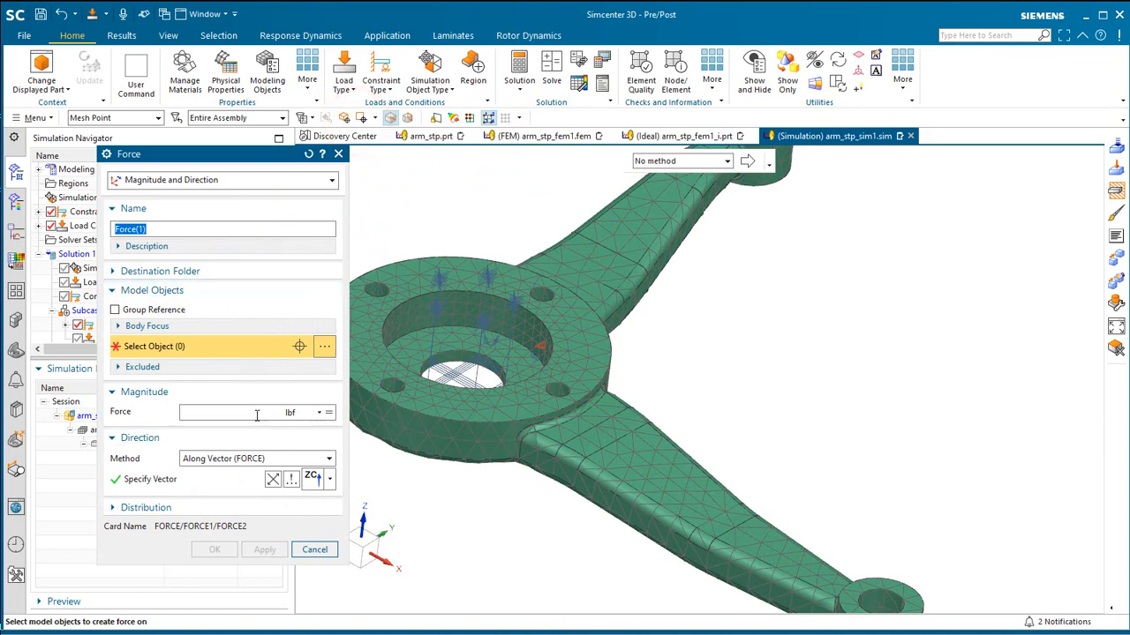
pyautogui.write('1')
pyautogui.click(329, 481)
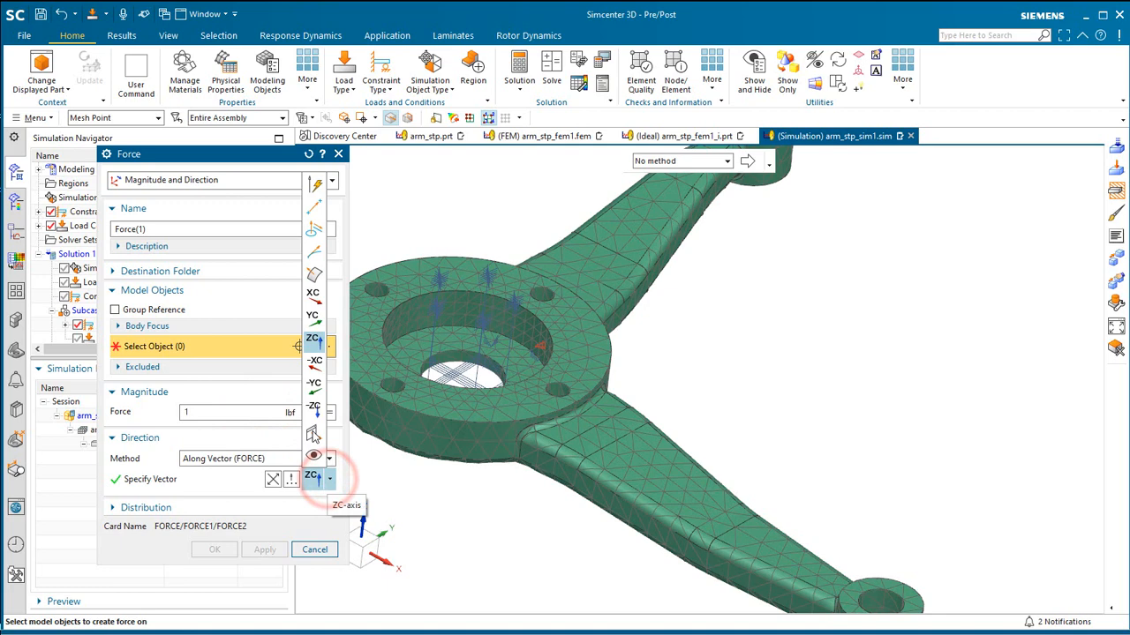
pyautogui.click(312, 323)
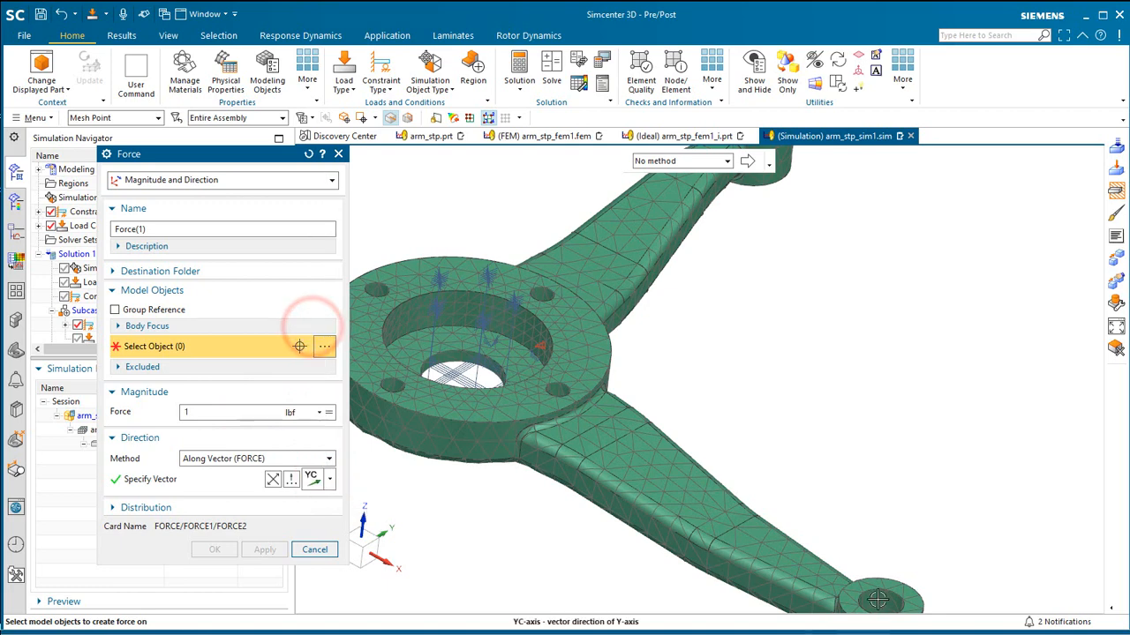
pyautogui.scroll(2, 806, 479)
pyautogui.scroll(2, 865, 563)
pyautogui.scroll(2, 847, 538)
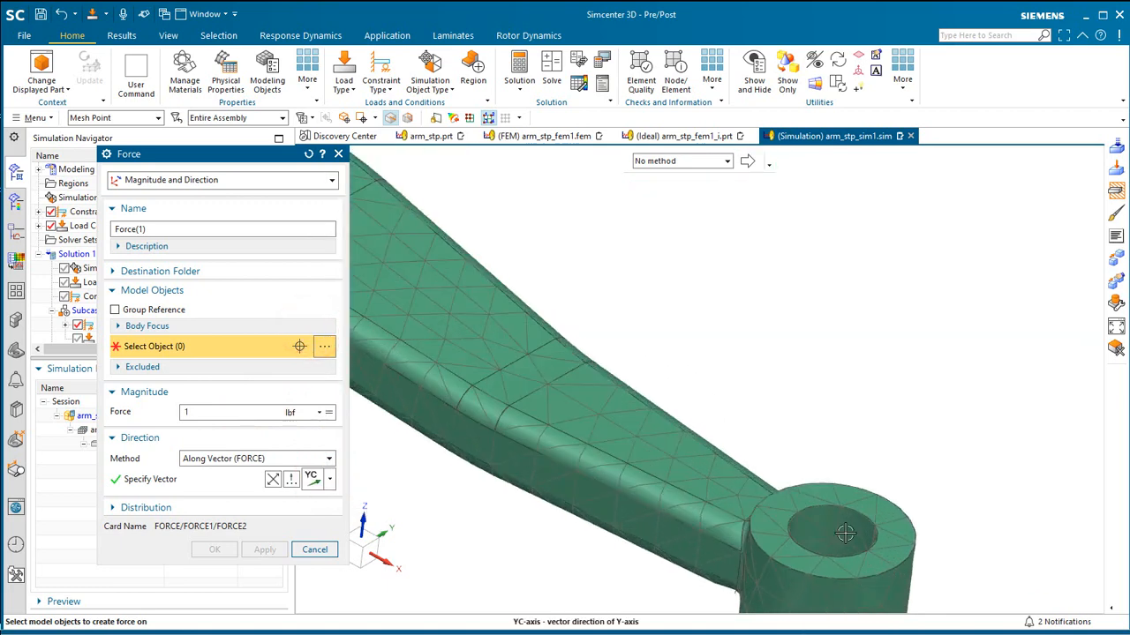
pyautogui.moveTo(847, 539); pyautogui.dragTo(821, 494, button='middle')
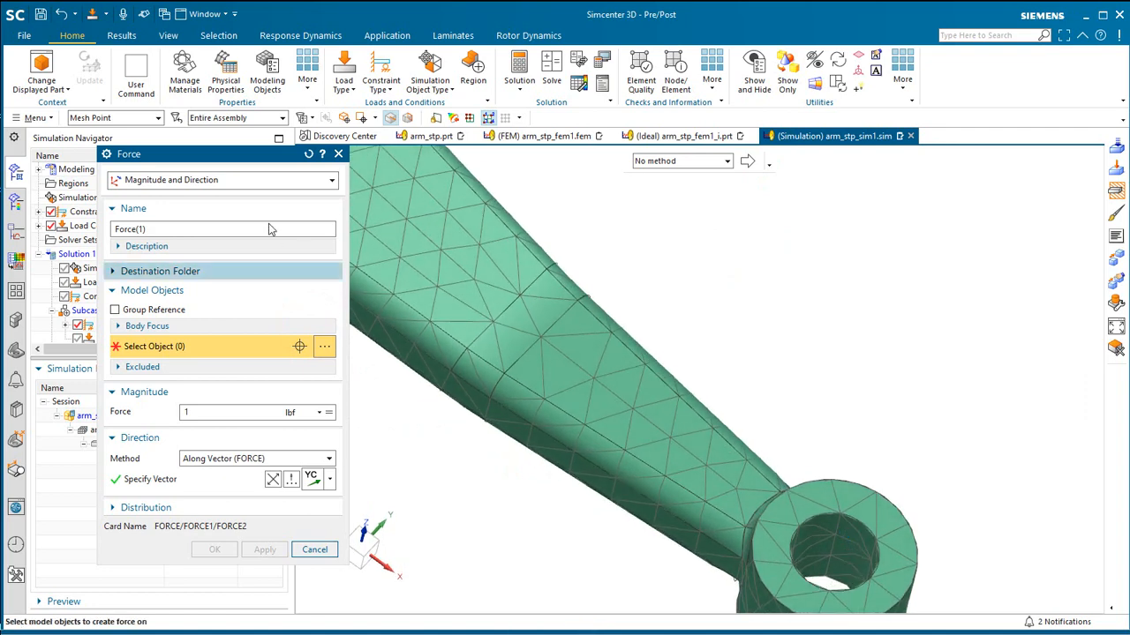
# Step: With the Polygon Face filter, apply the force to the inner face of the end hole
pyautogui.click(156, 119)
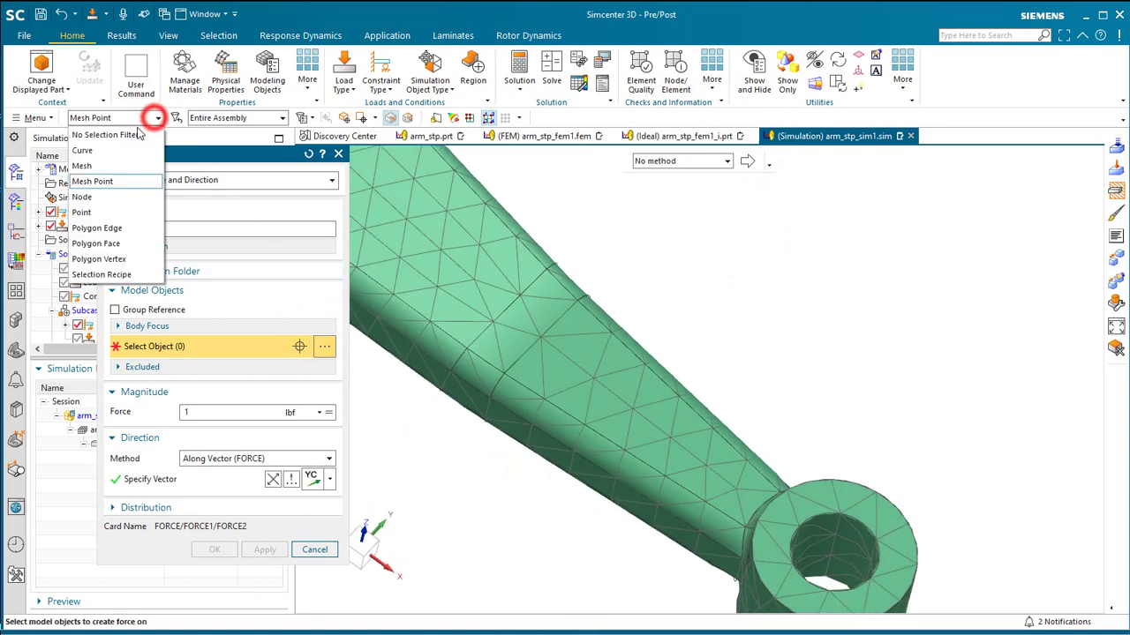
pyautogui.click(115, 239)
pyautogui.click(856, 554)
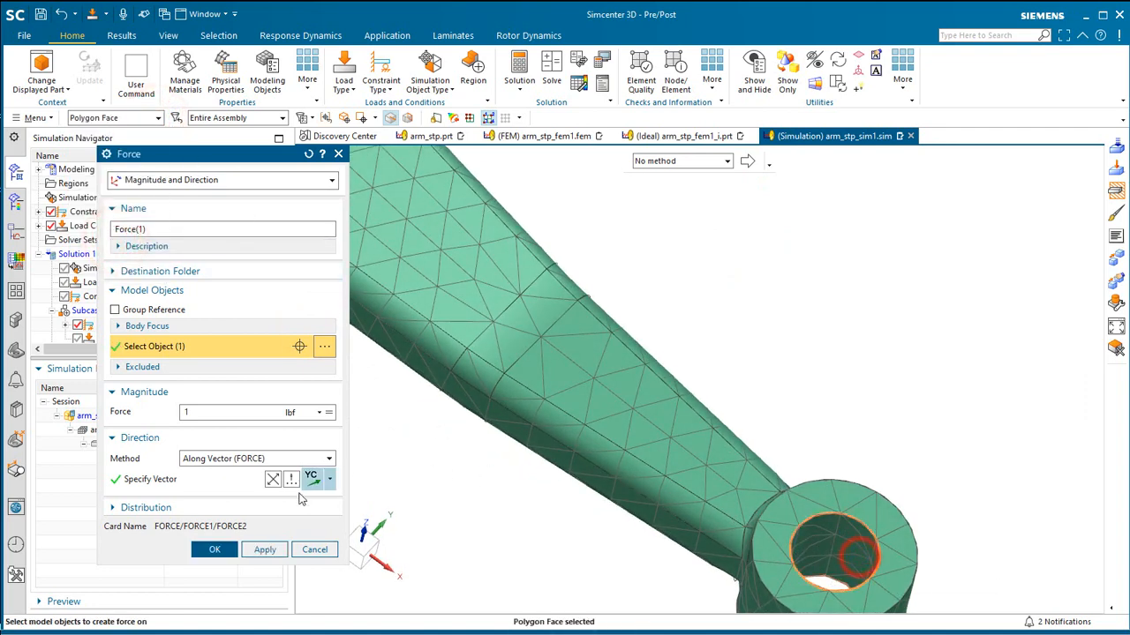
pyautogui.click(218, 550)
pyautogui.scroll(-2, 794, 529)
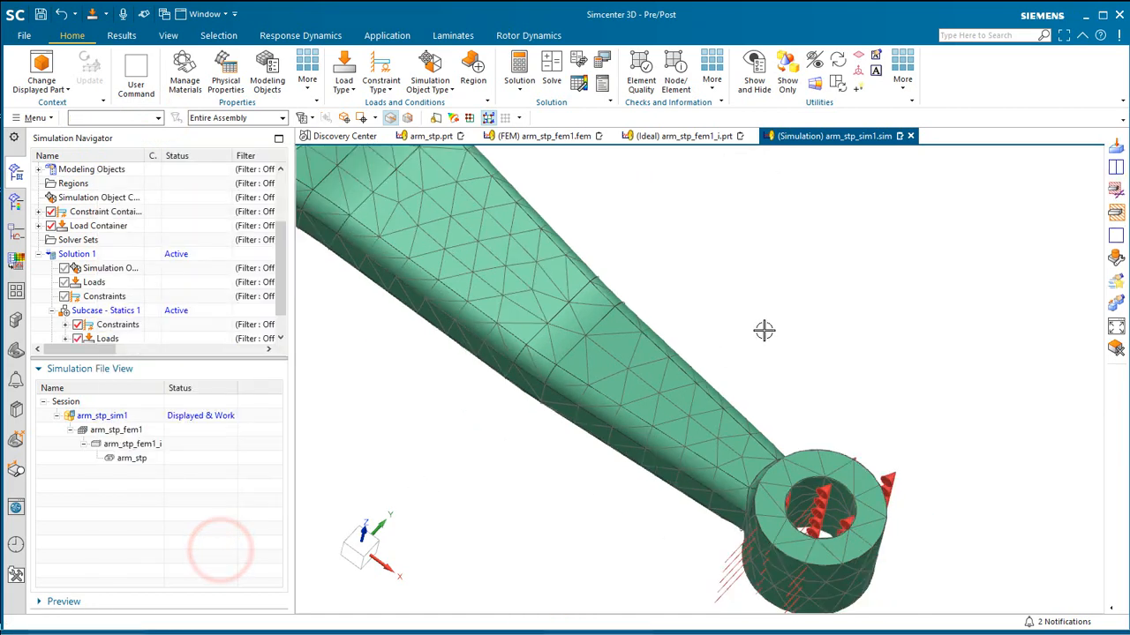
pyautogui.scroll(-3, 748, 503)
# Step: Make the original arm_stp part displayed and browse the File > Import options
pyautogui.moveTo(738, 488)
pyautogui.mouseDown(button='middle')
pyautogui.moveTo(747, 462)
pyautogui.moveTo(756, 464)
pyautogui.moveTo(663, 315)
pyautogui.moveTo(668, 361)
pyautogui.moveTo(653, 376)
pyautogui.mouseUp(button='middle')
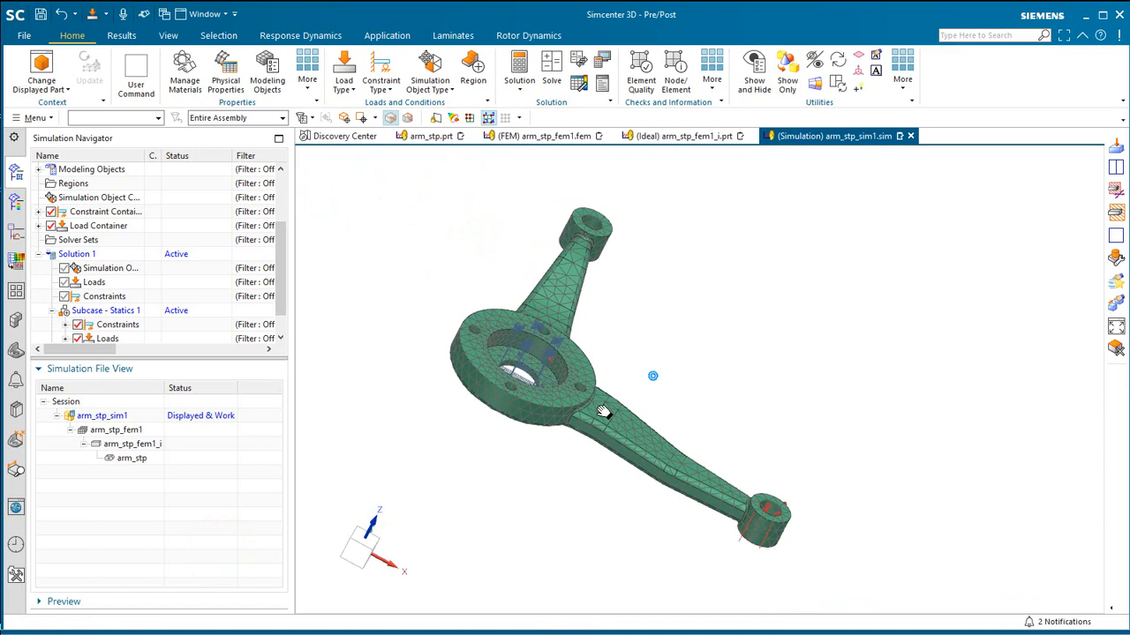
pyautogui.doubleClick(140, 458)
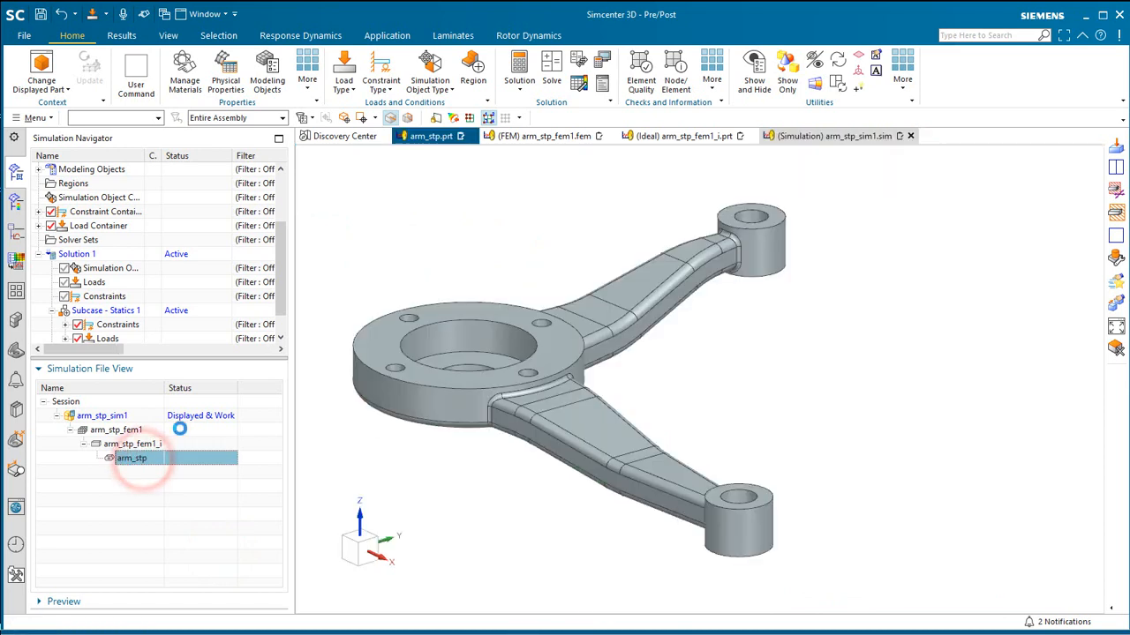
pyautogui.click(35, 118)
pyautogui.moveTo(36, 136)
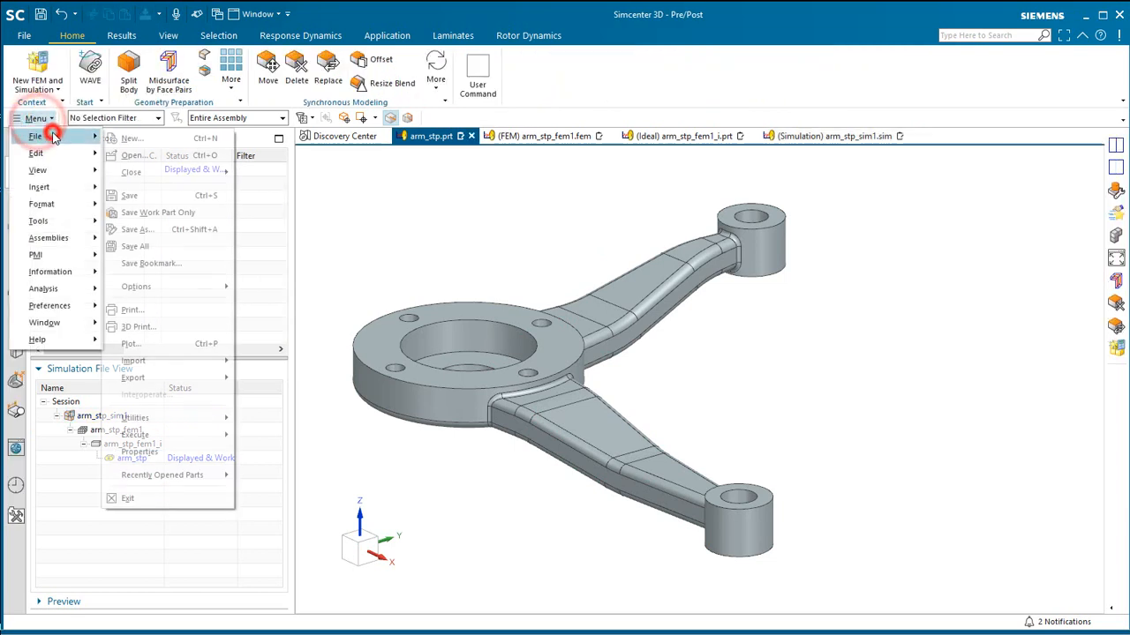
pyautogui.click(202, 366)
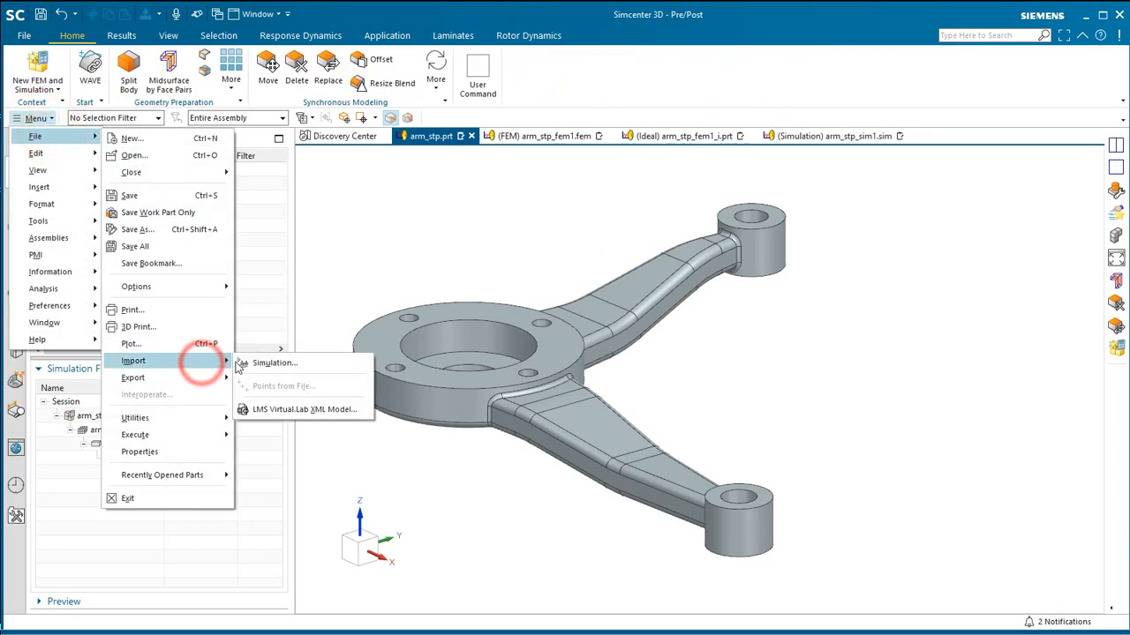
pyautogui.click(388, 37)
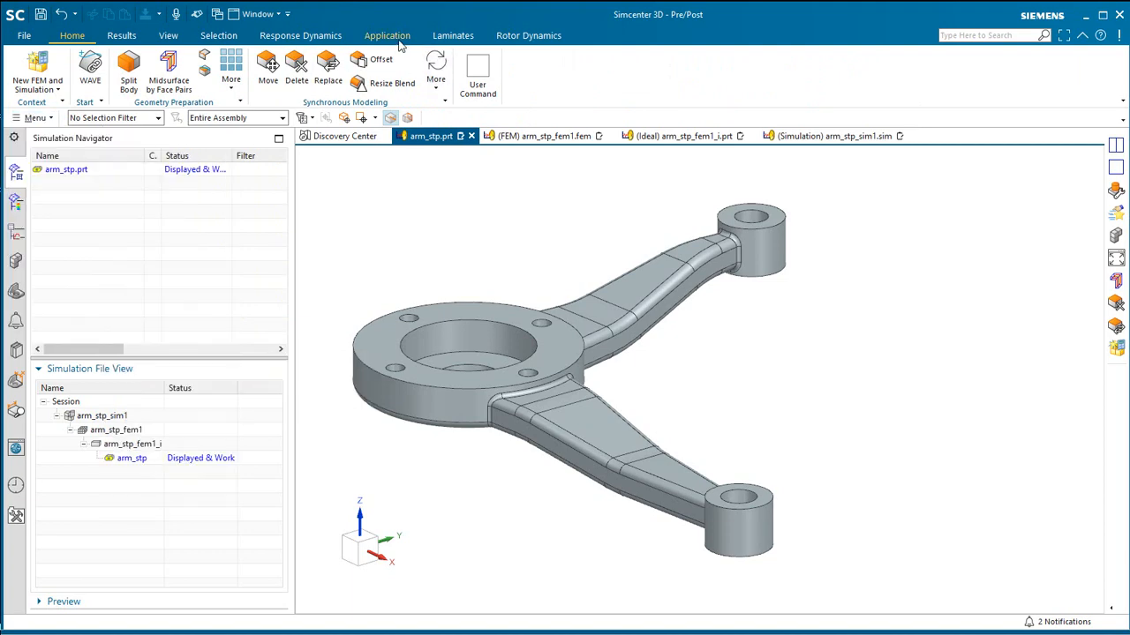
# Step: Switch to Modeling and start a STEP214 import into the arm_stp part
pyautogui.click(222, 68)
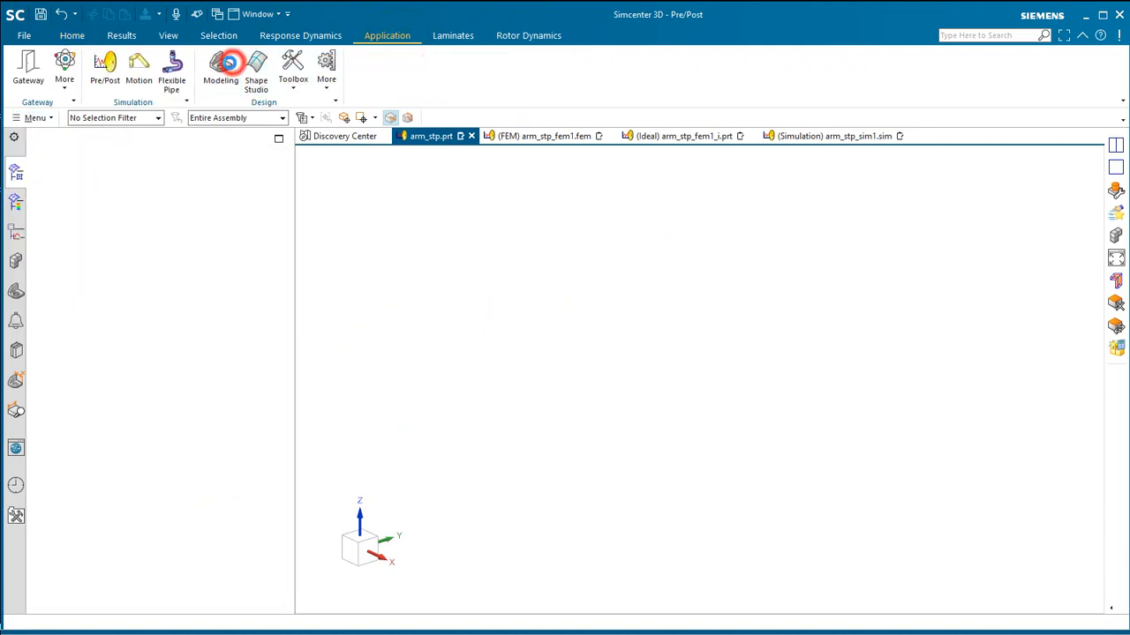
pyautogui.click(35, 118)
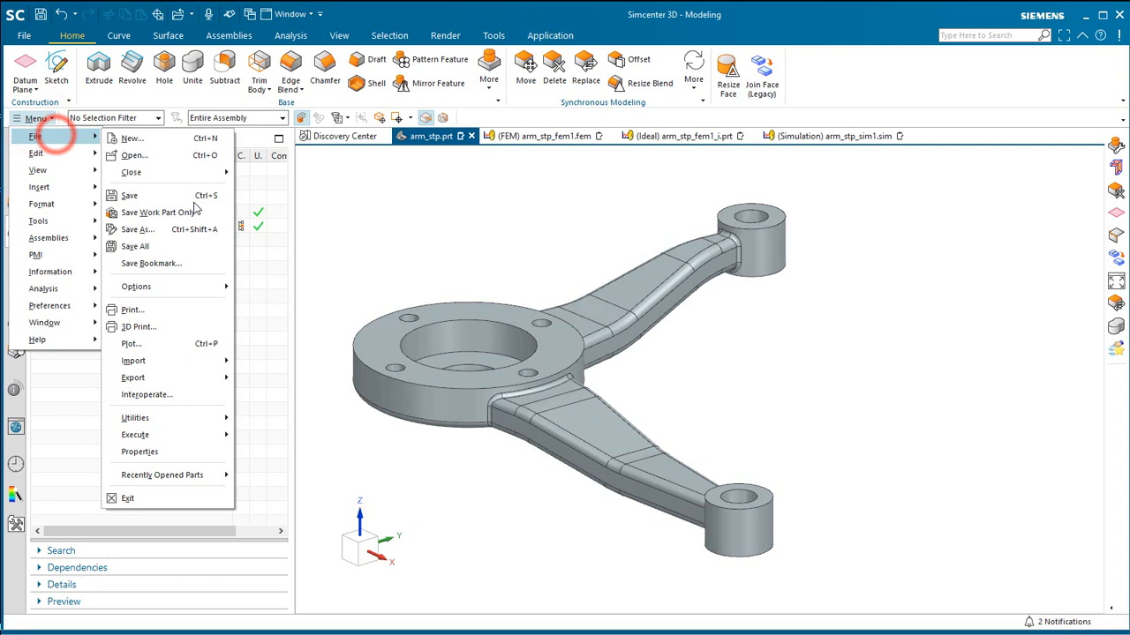
pyautogui.moveTo(134, 360)
pyautogui.click(210, 366)
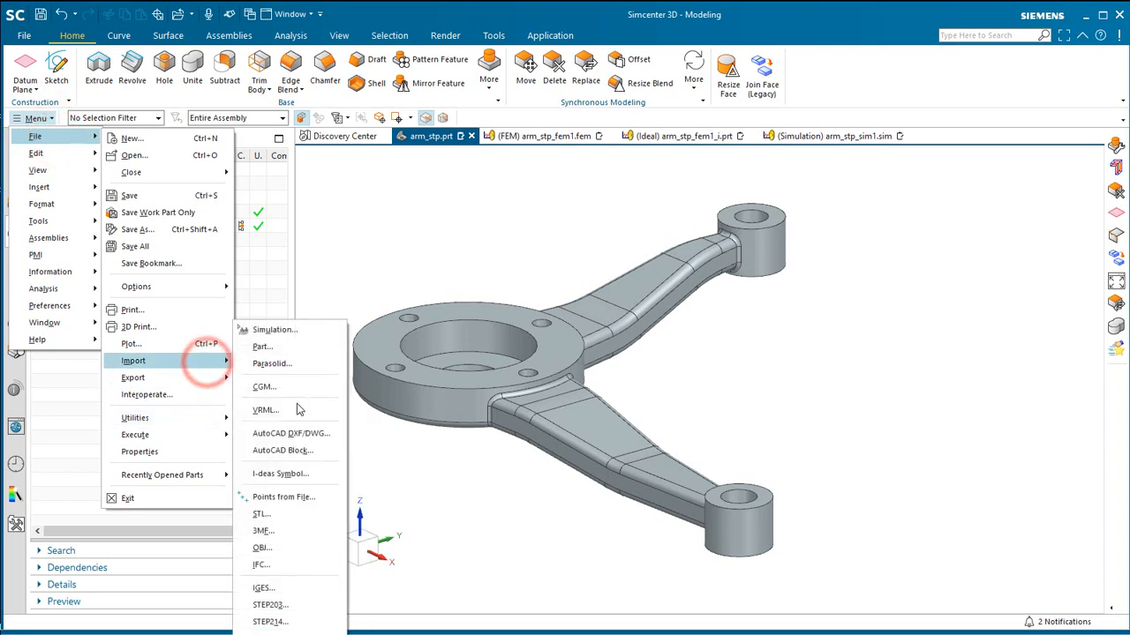
pyautogui.click(284, 622)
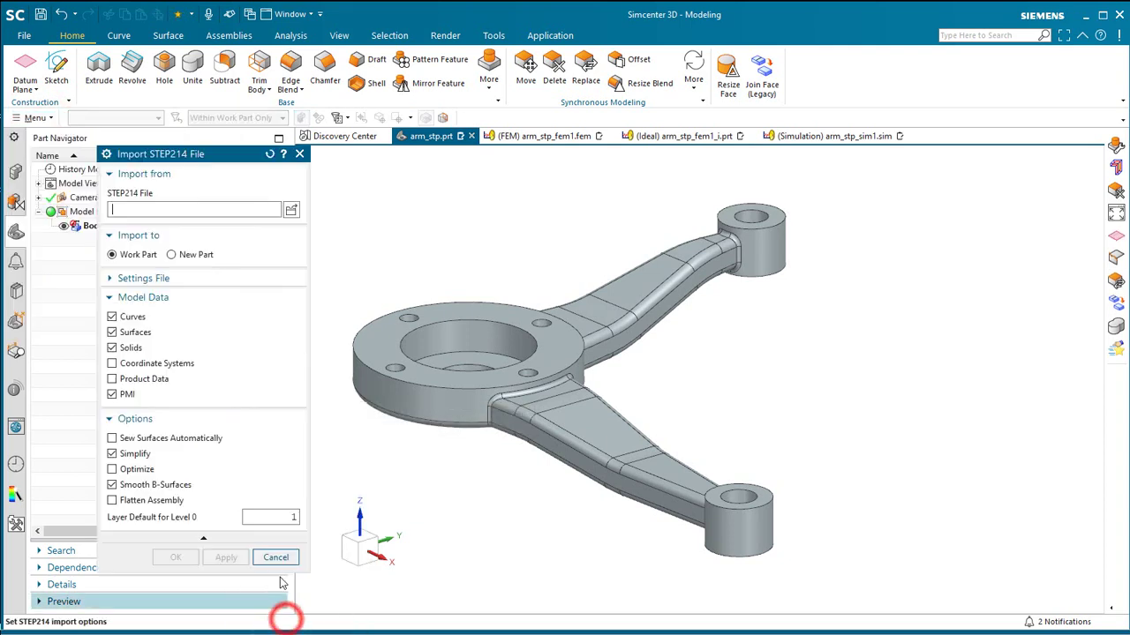
# Step: Import armchg.stp as the replacement arm geometry, adding a second body
pyautogui.click(290, 212)
pyautogui.click(173, 123)
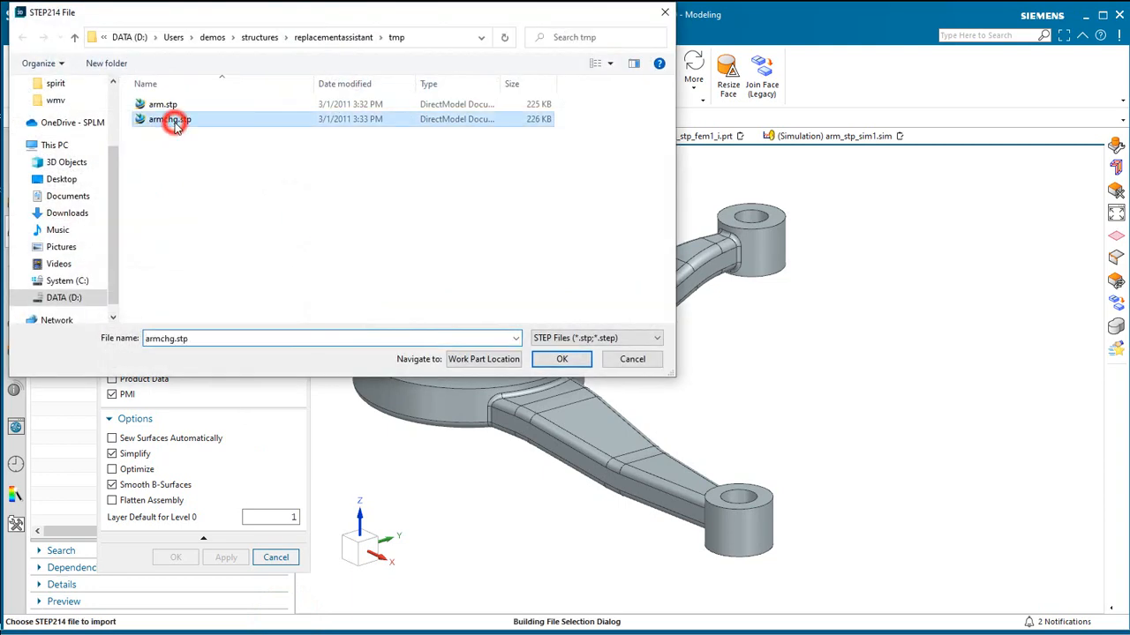
pyautogui.click(561, 359)
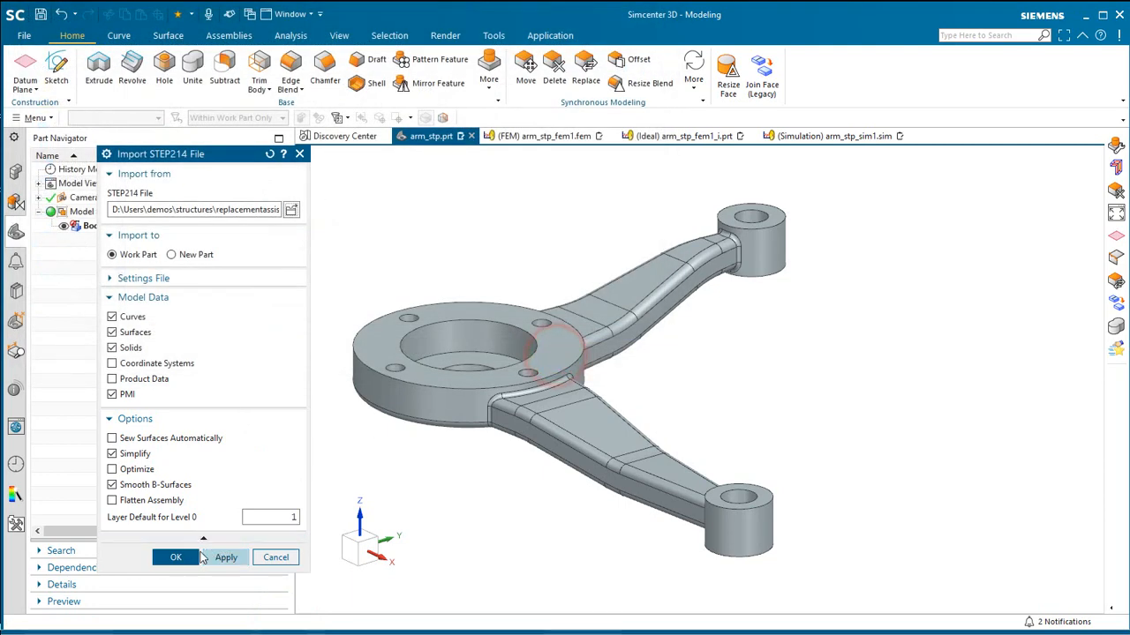
pyautogui.click(187, 561)
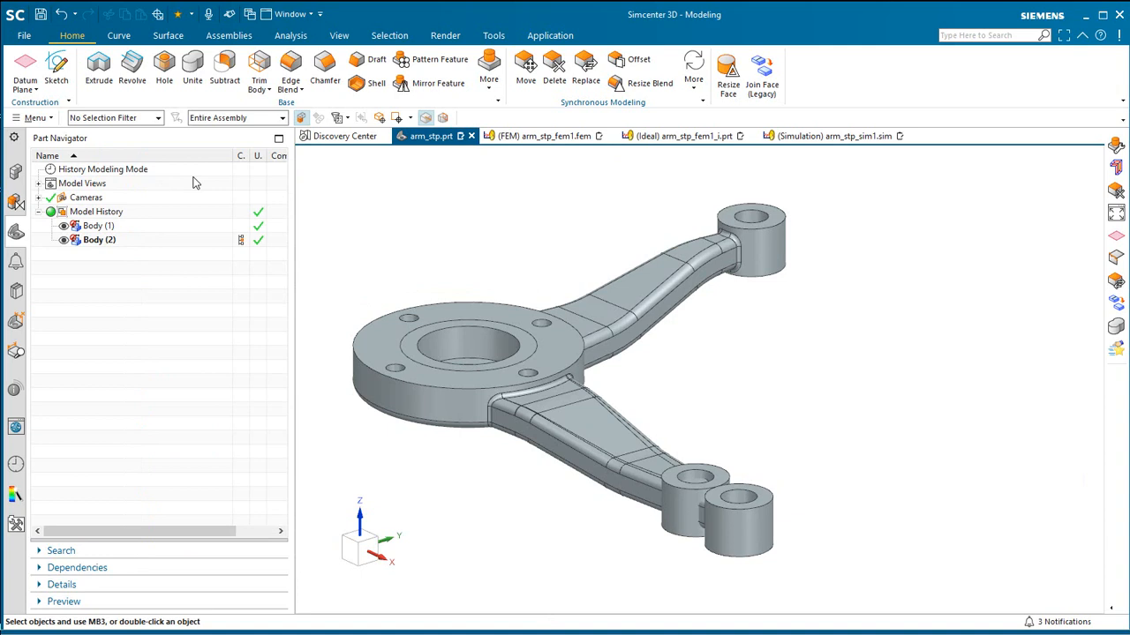
# Step: Highlight Body (2) and Body (1) in the Part Navigator to compare the two geometries
pyautogui.click(95, 245)
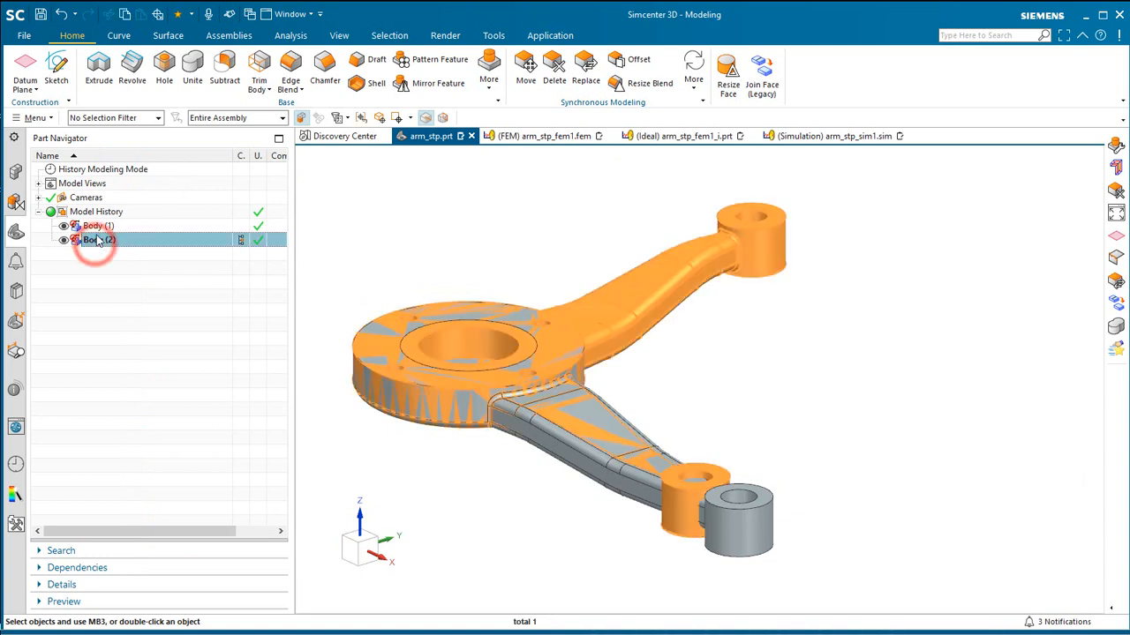
pyautogui.click(96, 226)
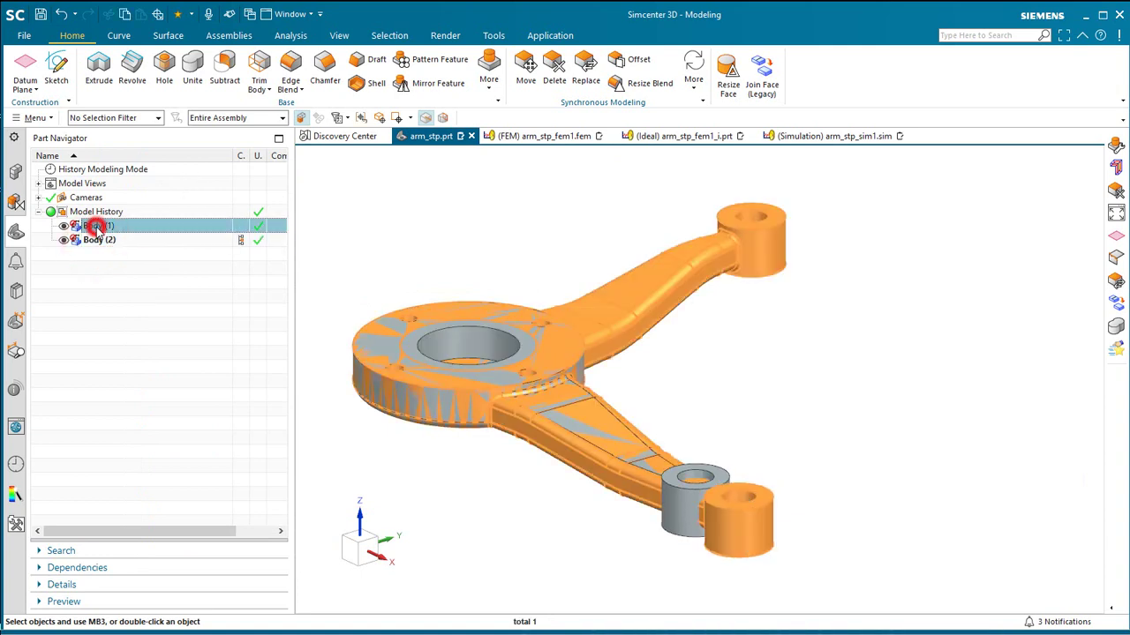
pyautogui.click(94, 276)
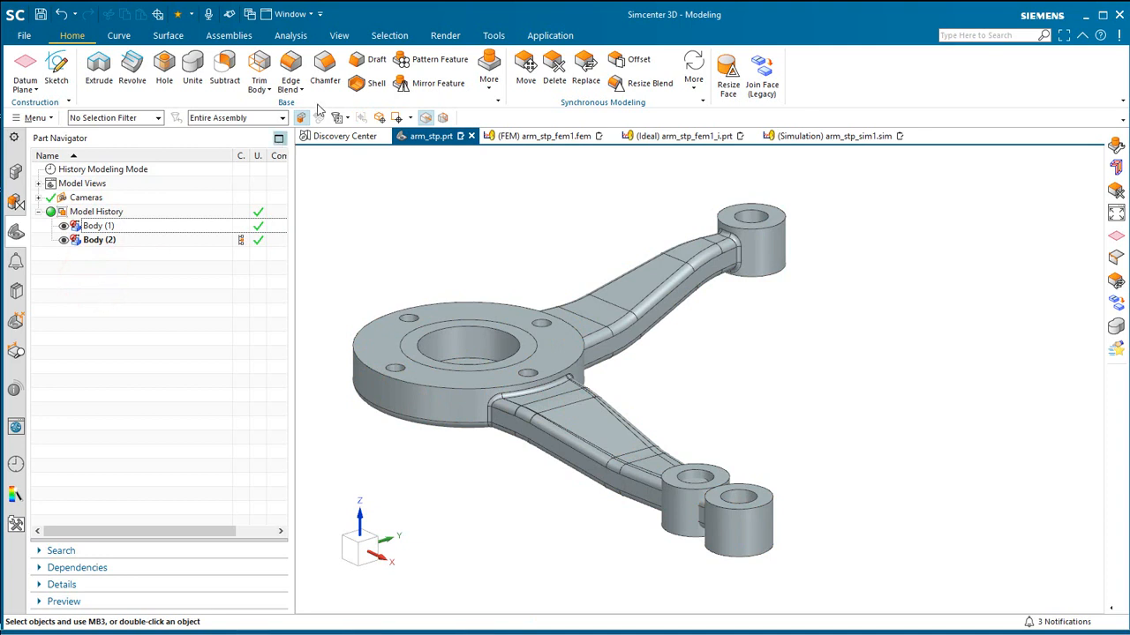
pyautogui.click(548, 36)
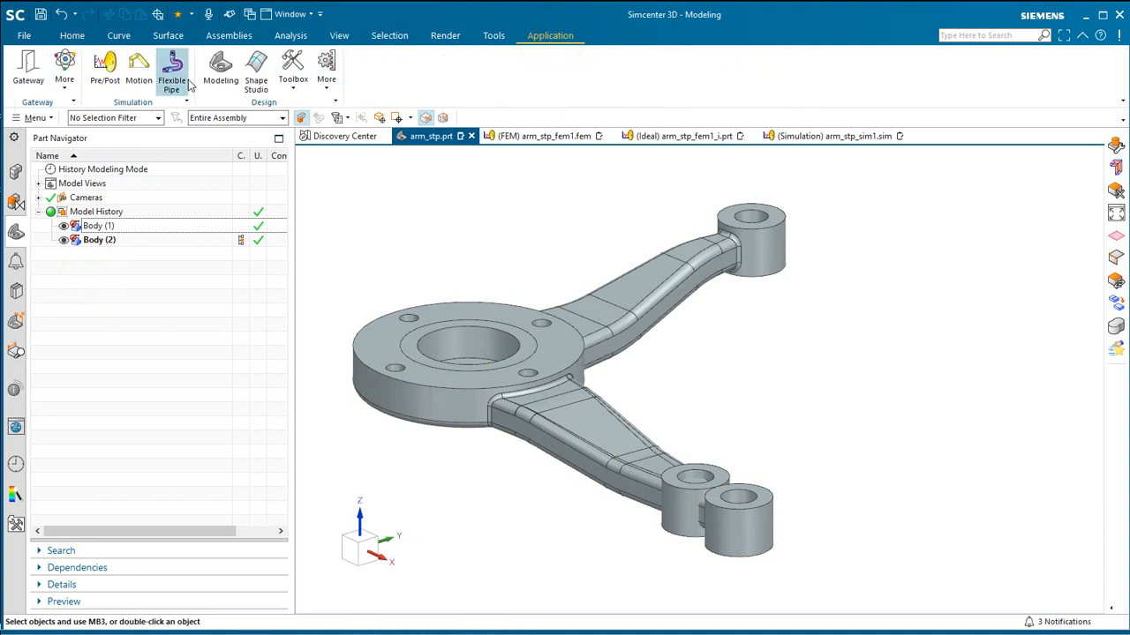
# Step: Switch to Pre/Post and make the idealized part arm_stp_fem1_i the displayed part
pyautogui.click(104, 69)
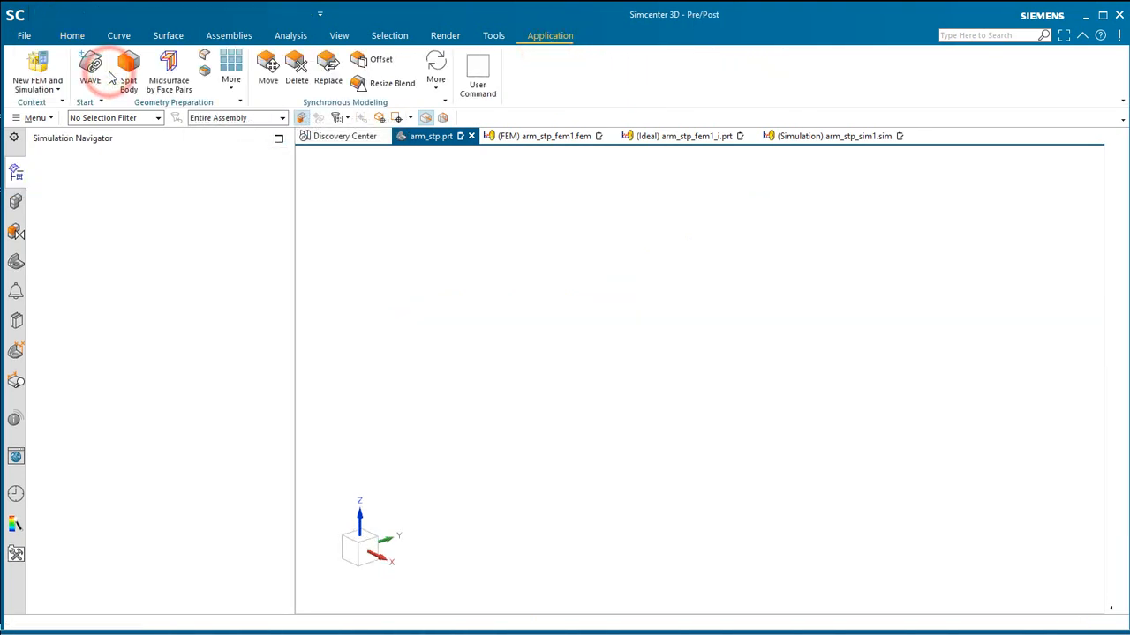
pyautogui.doubleClick(124, 447)
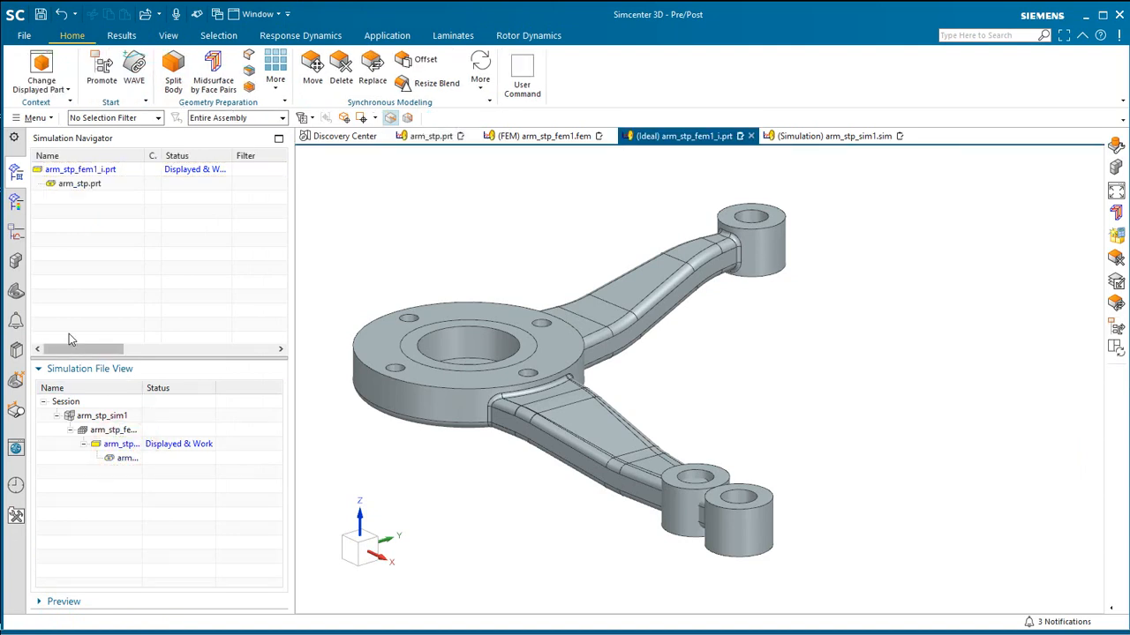
pyautogui.click(16, 261)
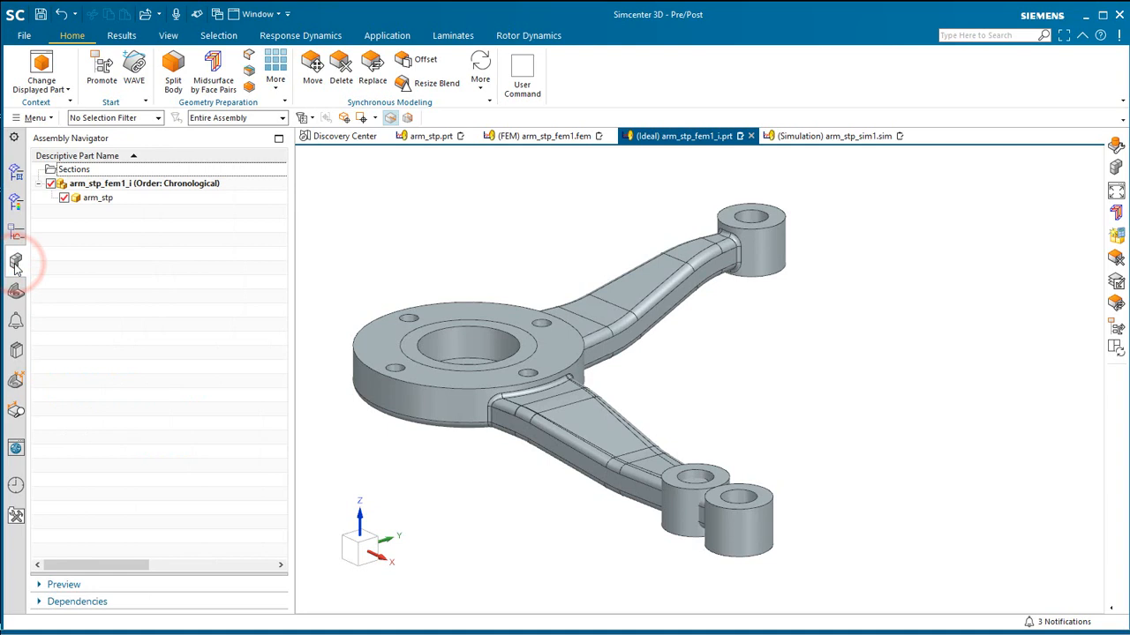
# Step: Show the idealized part's feature history in the Part Navigator and bring up the Linked Body (0) options
pyautogui.click(16, 173)
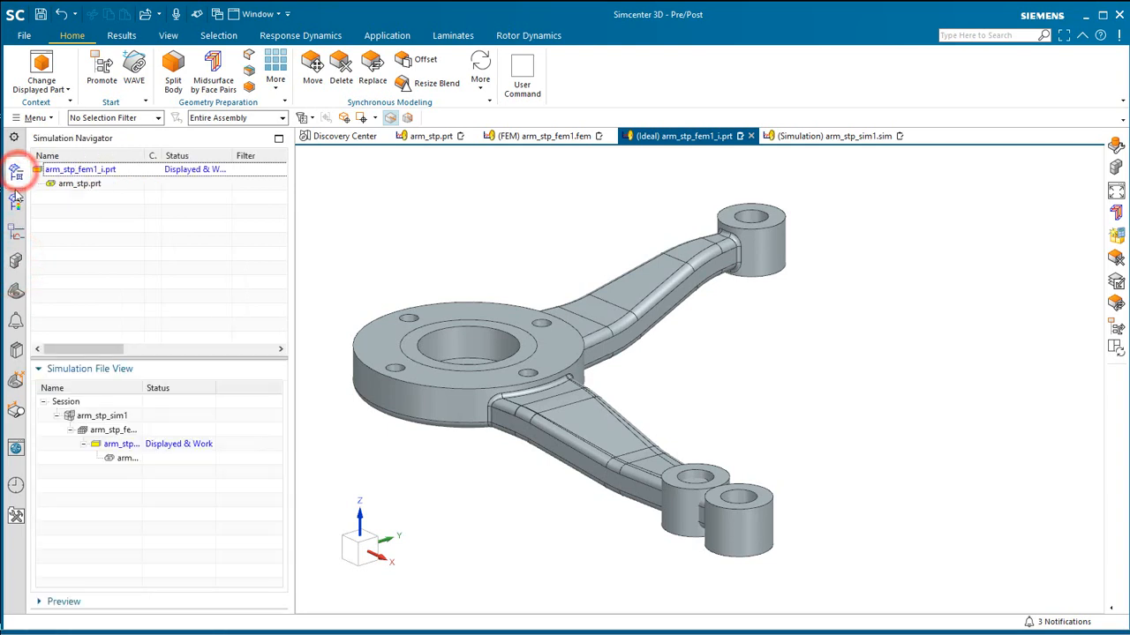
pyautogui.click(15, 293)
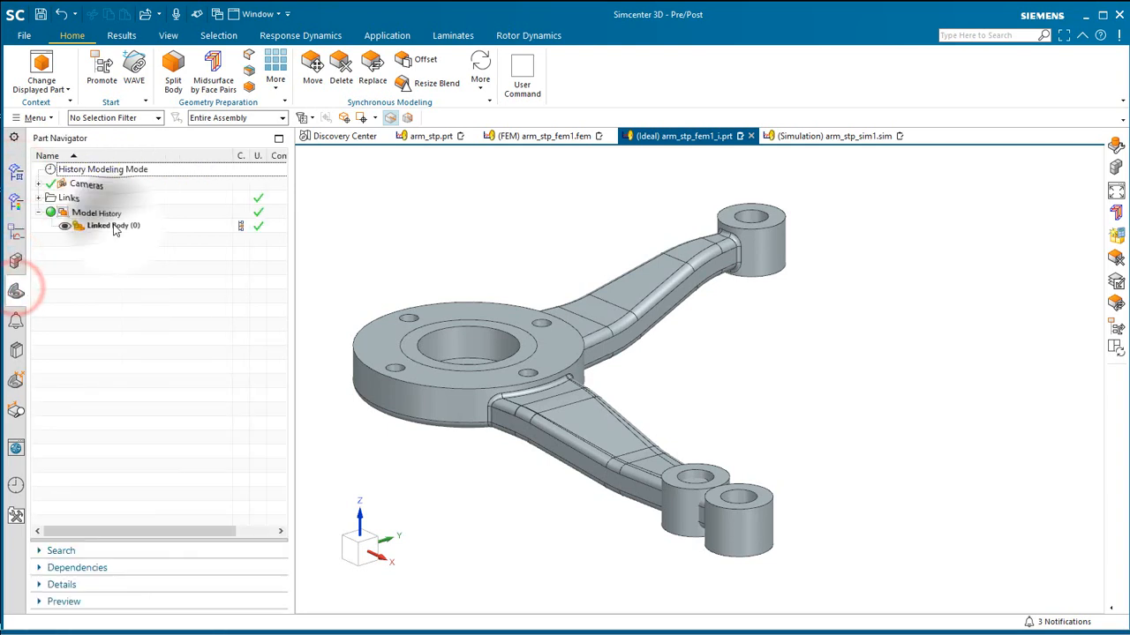
pyautogui.rightClick(112, 227)
# Step: In WAVE Geometry Linker relink the linked body to the new Body(2) instead of Body(1) and start the Replacement Assistant
pyautogui.click(142, 257)
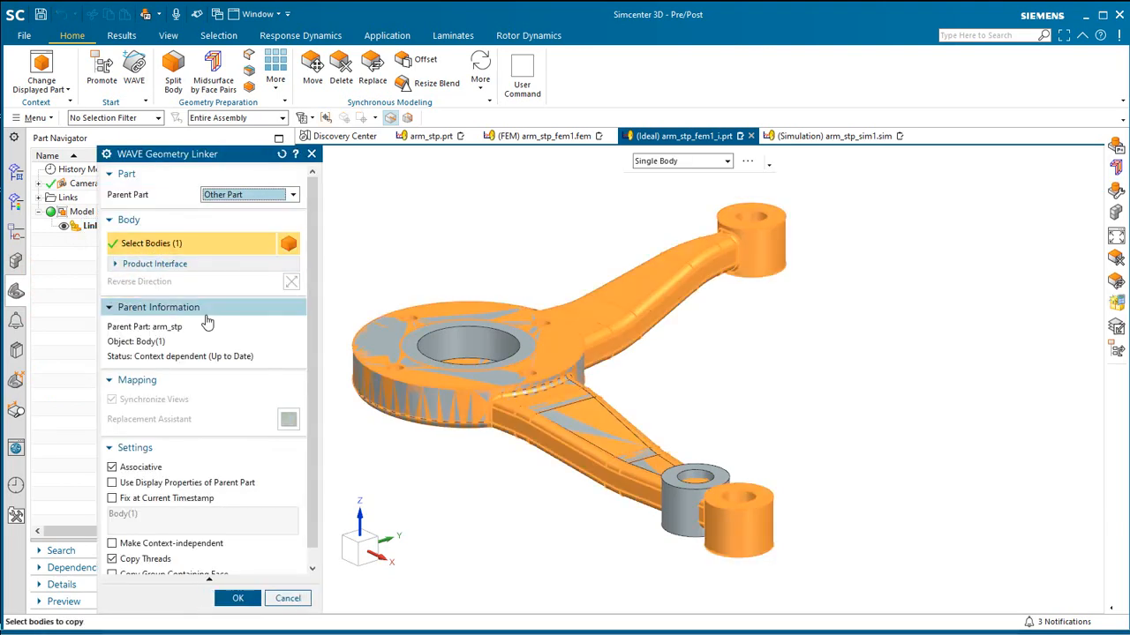
pyautogui.click(671, 521)
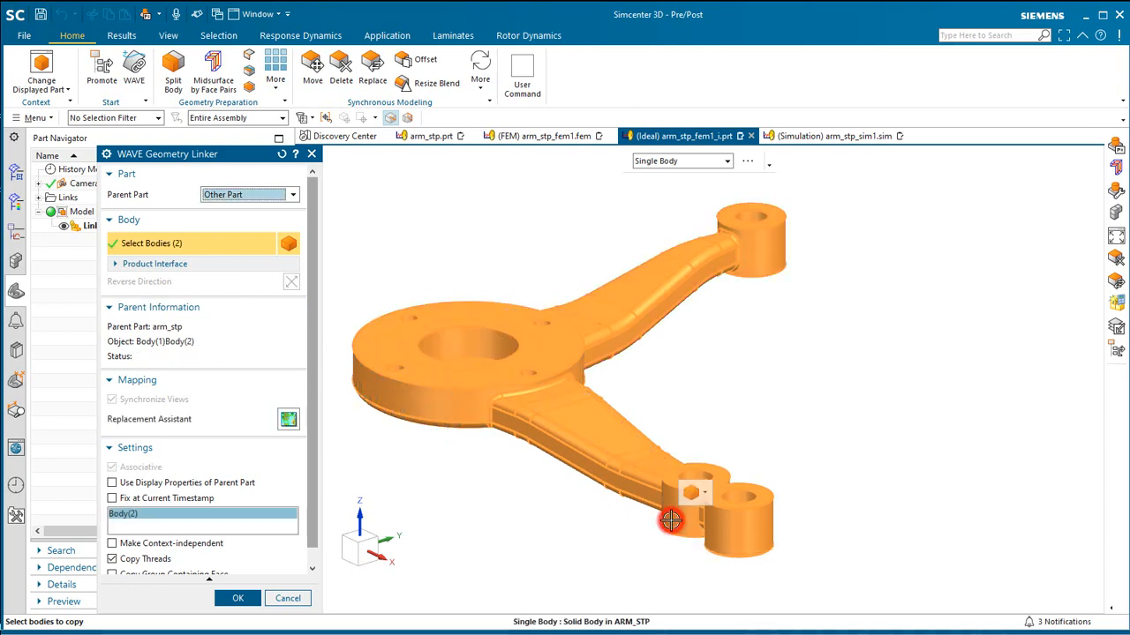
pyautogui.click(733, 544)
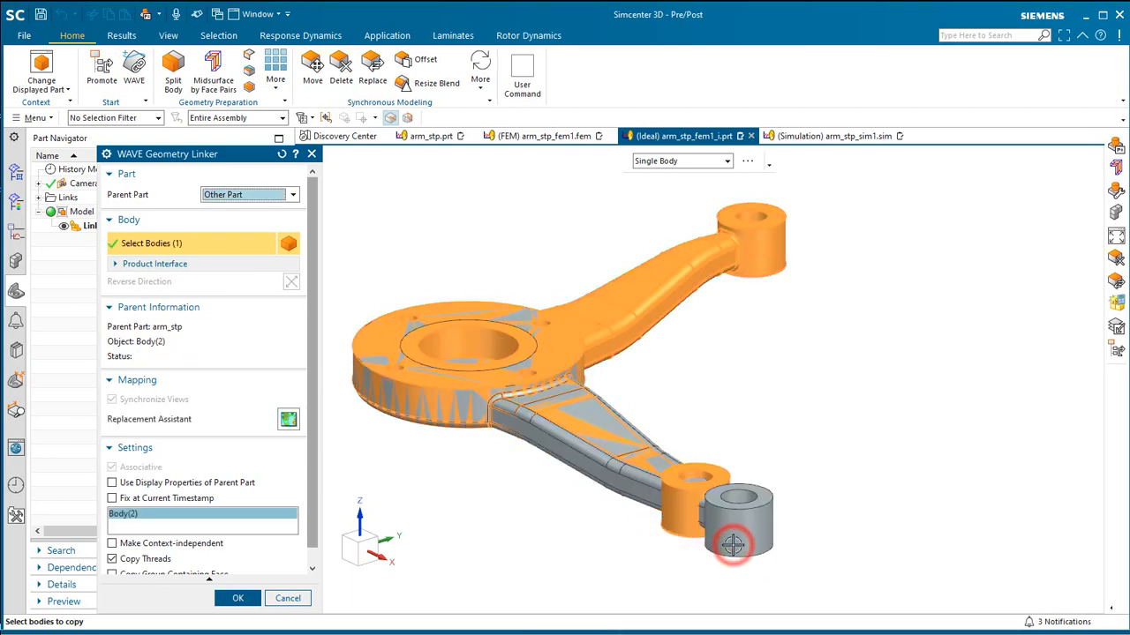
pyautogui.click(288, 419)
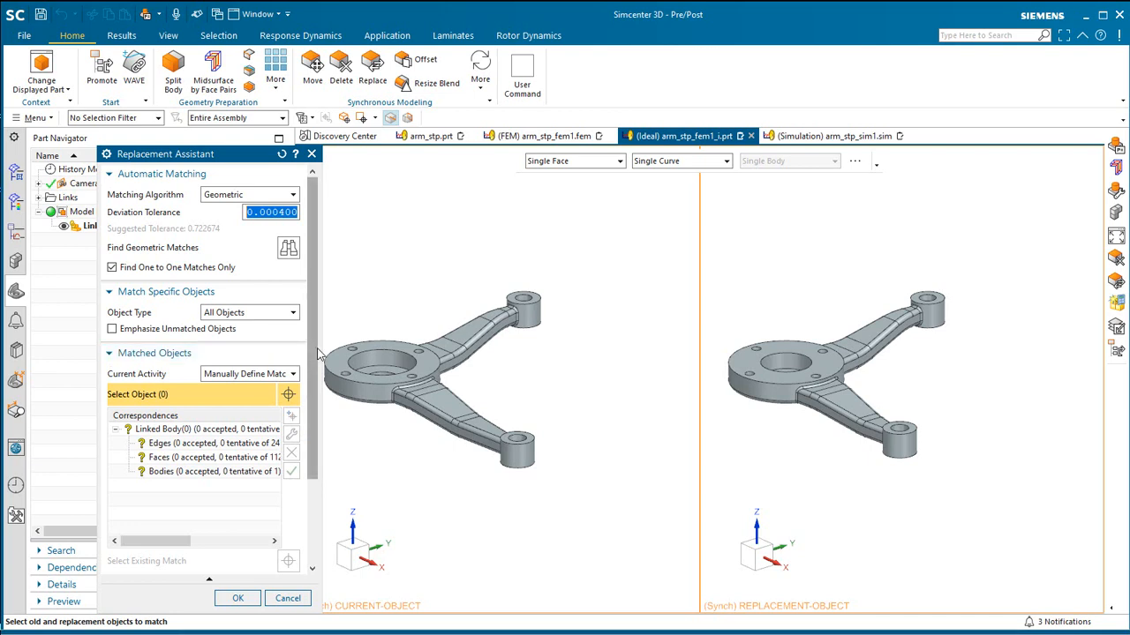
# Step: Arrange the Replacement Assistant panel and find geometric matches with the Geometric algorithm
pyautogui.moveTo(323, 348); pyautogui.dragTo(402, 348)
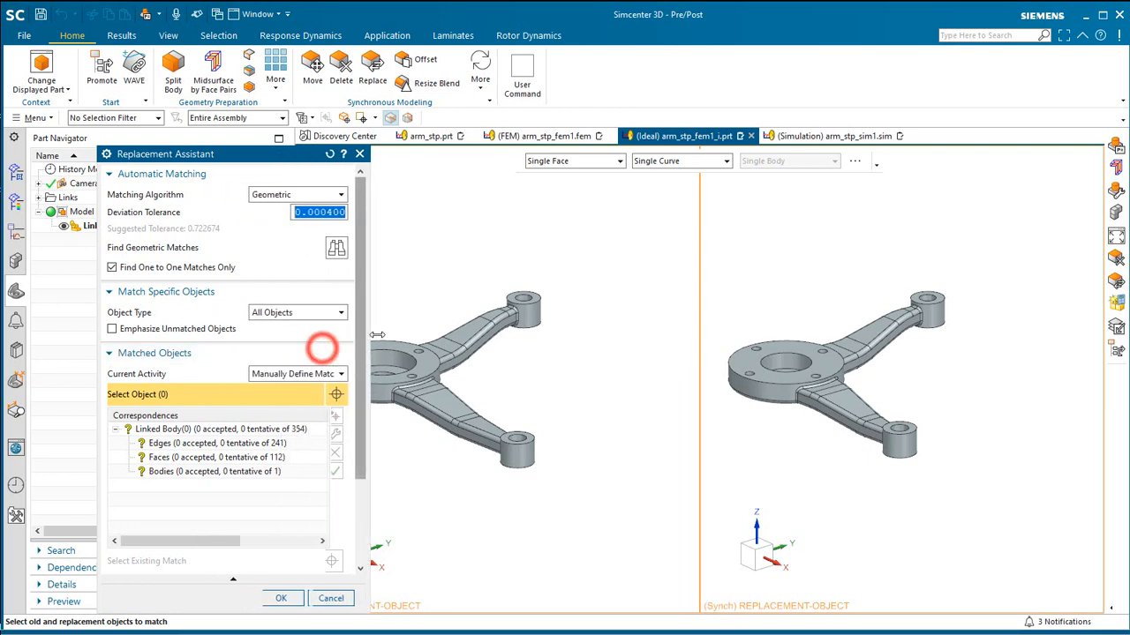
pyautogui.moveTo(241, 159); pyautogui.dragTo(189, 148)
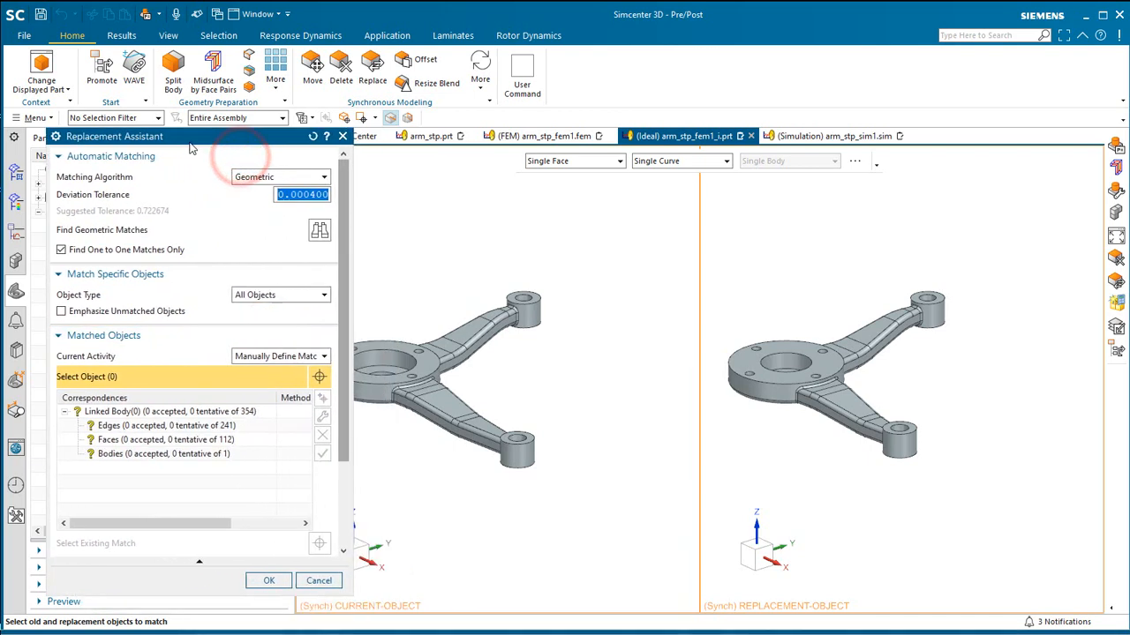
pyautogui.click(279, 179)
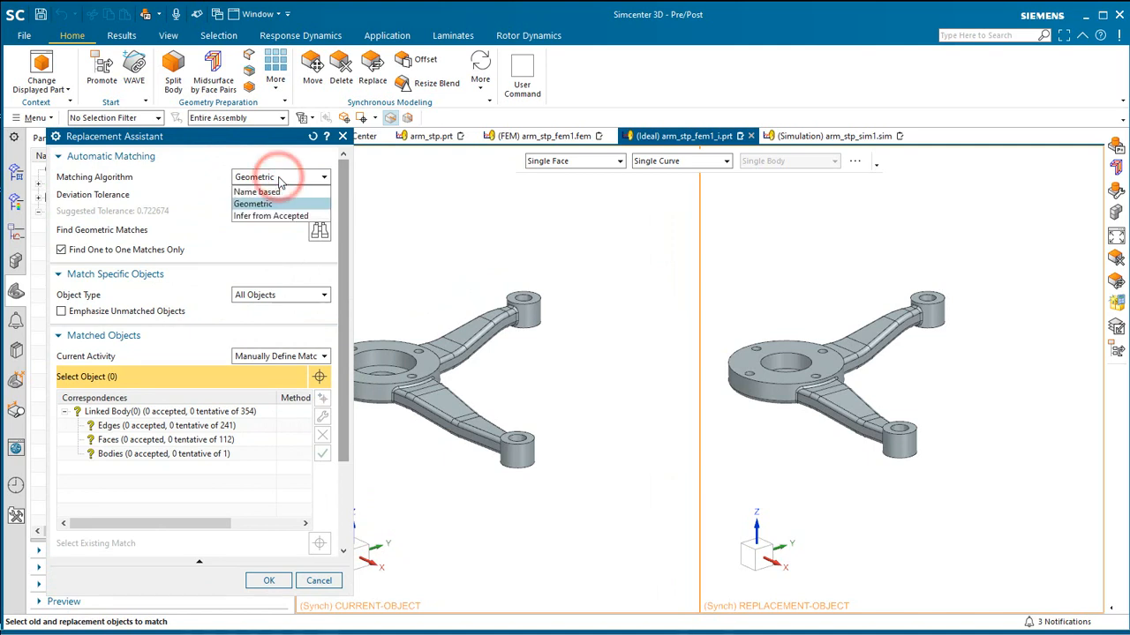
pyautogui.click(279, 179)
pyautogui.click(319, 231)
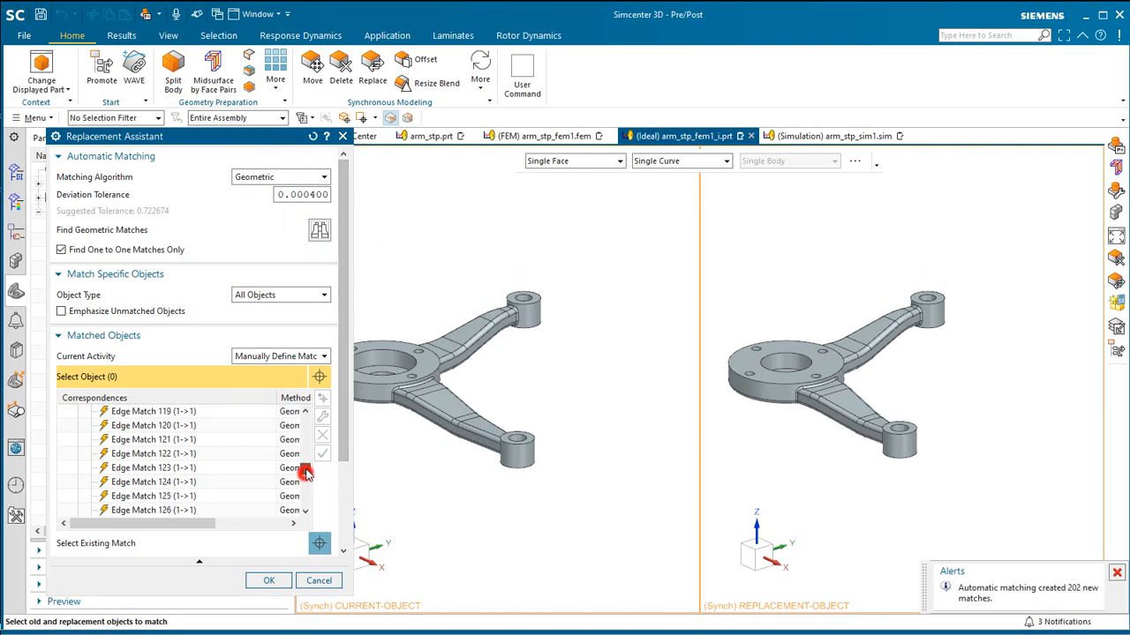
pyautogui.moveTo(304, 474)
pyautogui.mouseDown()
pyautogui.moveTo(305, 422)
pyautogui.moveTo(305, 483)
pyautogui.mouseUp()
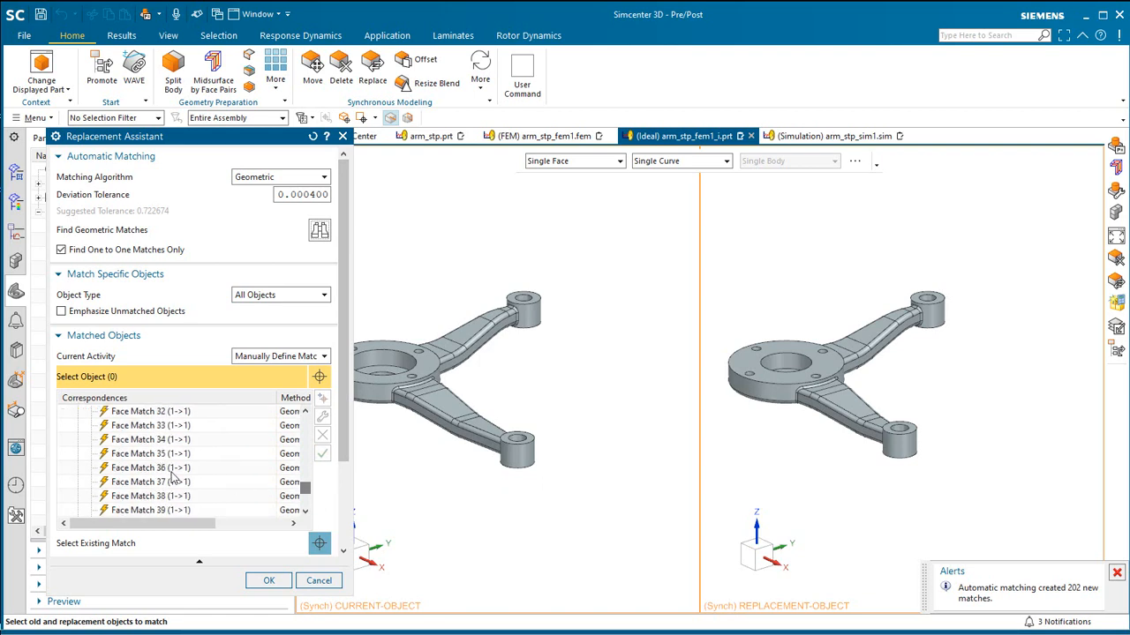
# Step: Inspect Face Match 34, then accept all tentative edge, face and body matches of the linked body (202 of 354)
pyautogui.click(137, 440)
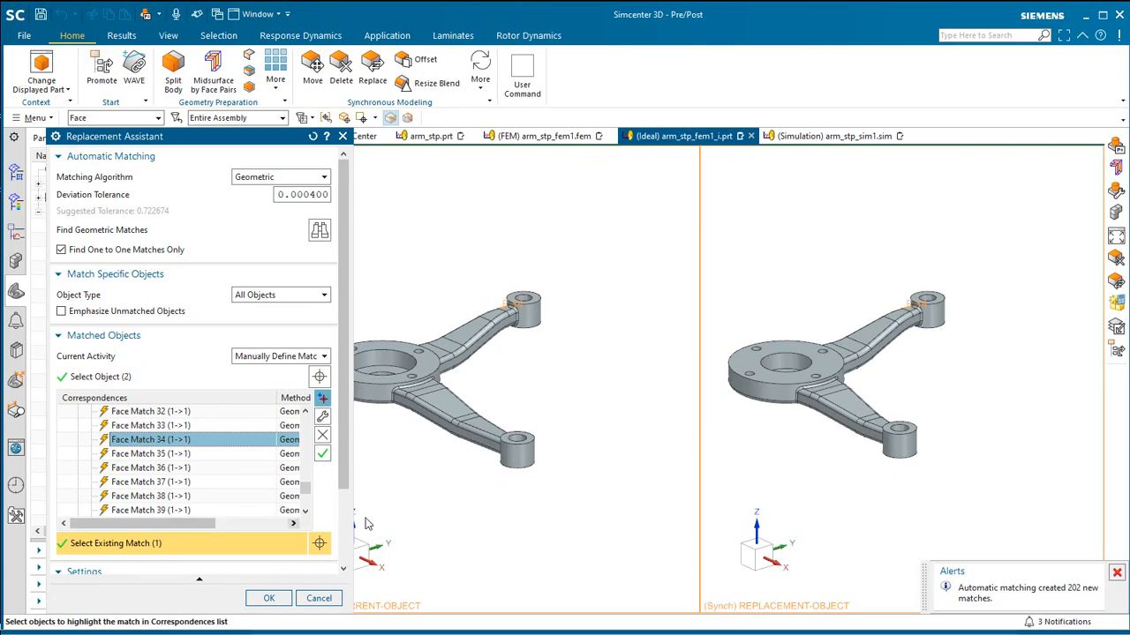
pyautogui.scroll(3, 512, 308)
pyautogui.scroll(3, 512, 308)
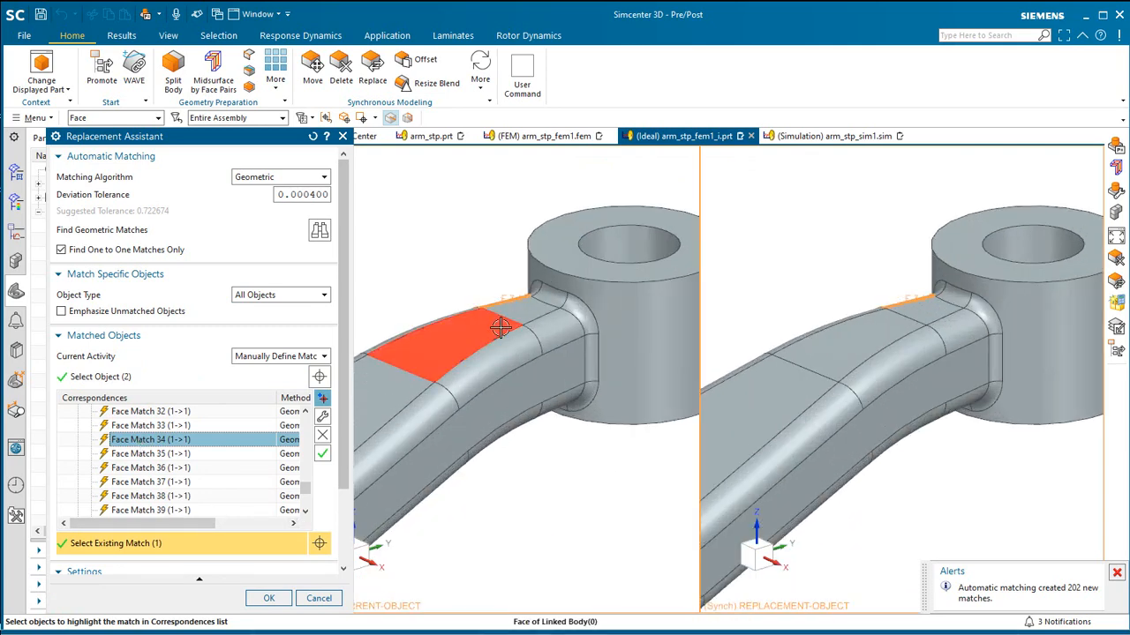
pyautogui.moveTo(500, 328)
pyautogui.mouseDown(button='middle')
pyautogui.moveTo(529, 373)
pyautogui.moveTo(517, 365)
pyautogui.mouseUp(button='middle')
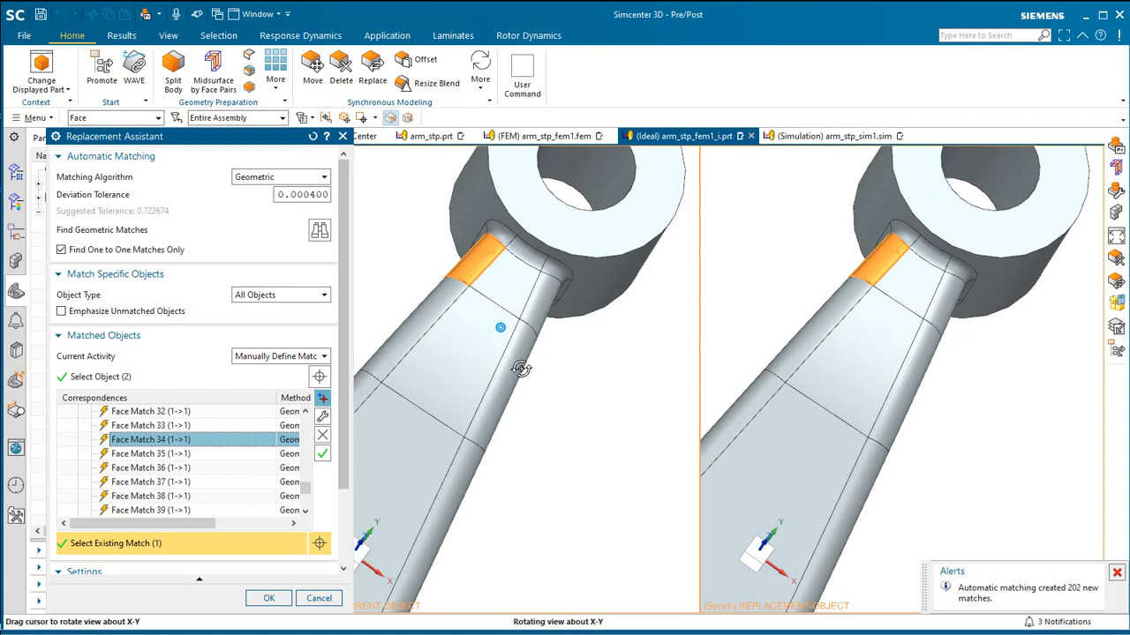
pyautogui.scroll(-2, 504, 345)
pyautogui.scroll(-2, 573, 256)
pyautogui.scroll(-3, 573, 256)
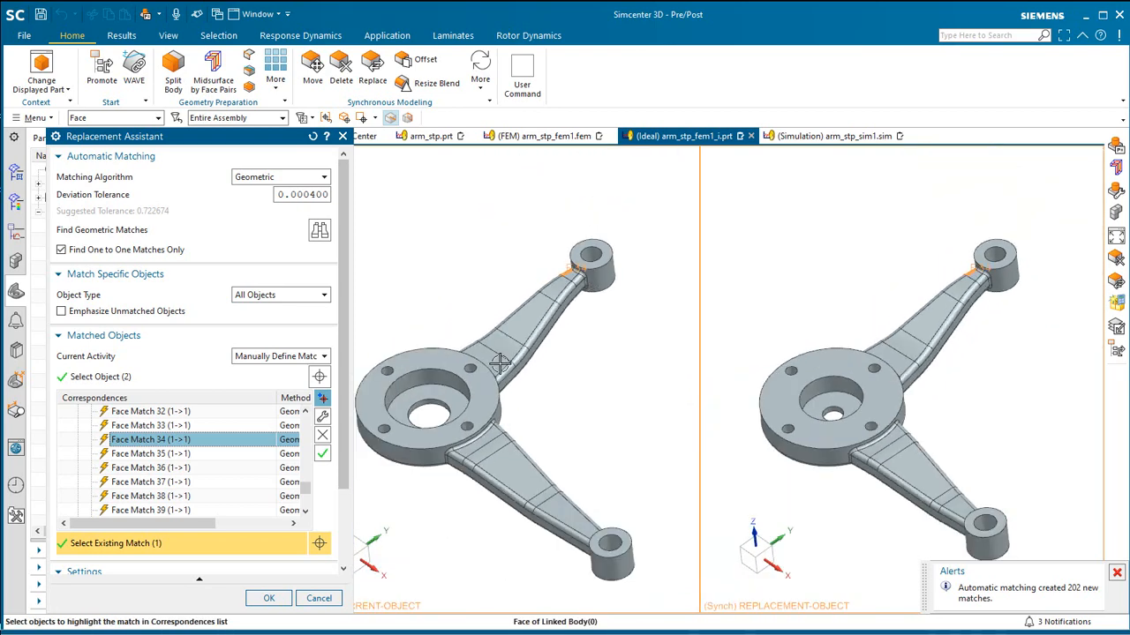
pyautogui.click(324, 454)
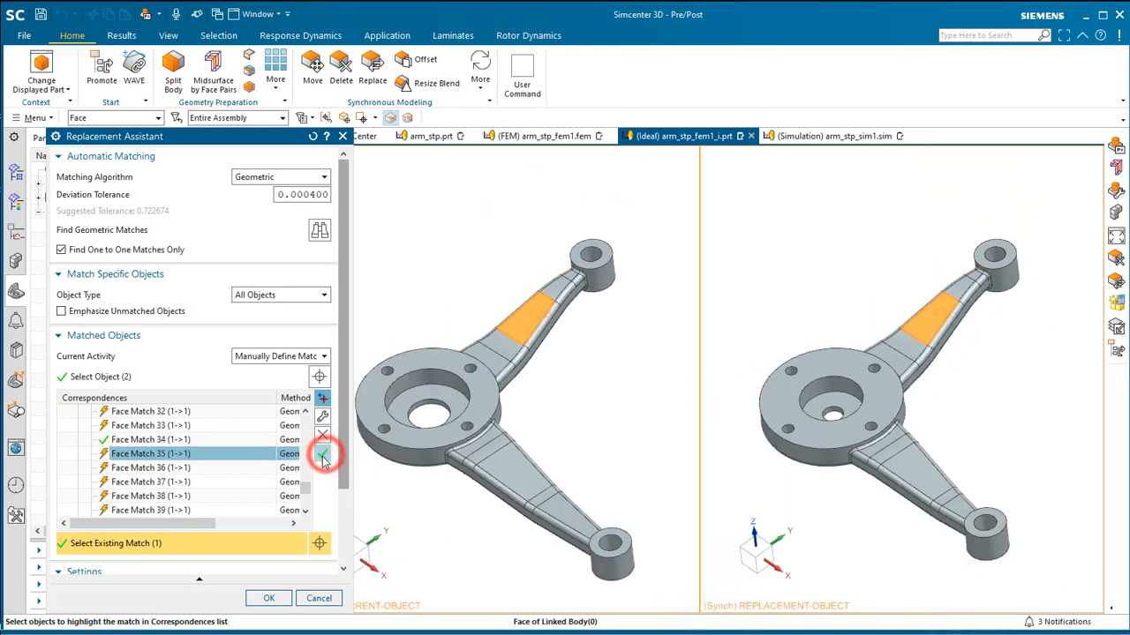
pyautogui.moveTo(307, 490); pyautogui.dragTo(307, 422)
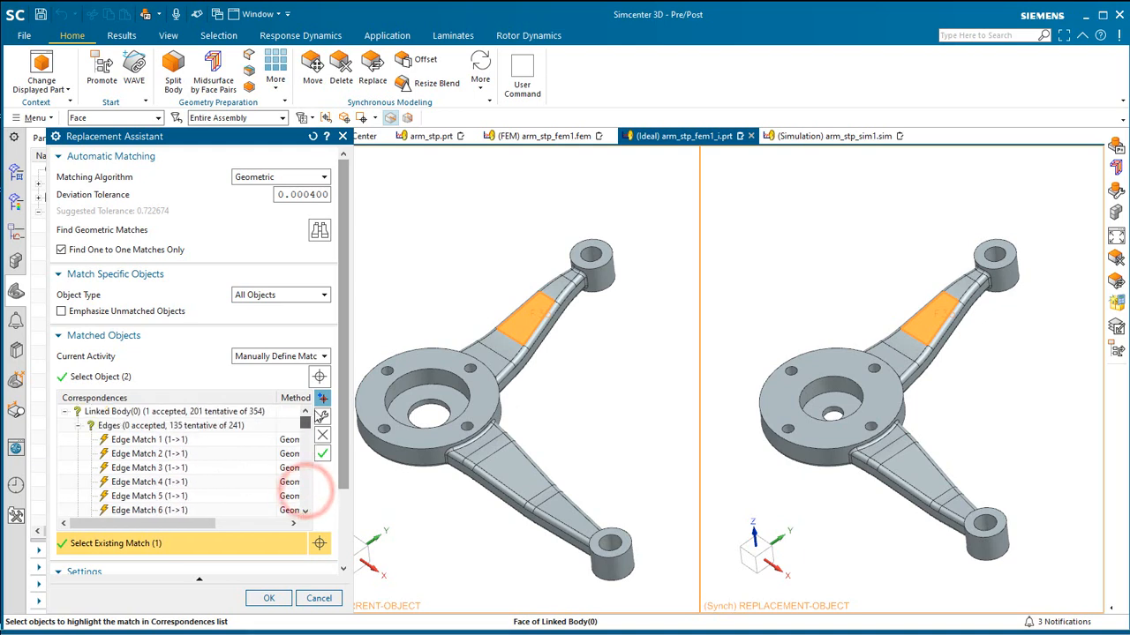
pyautogui.click(159, 411)
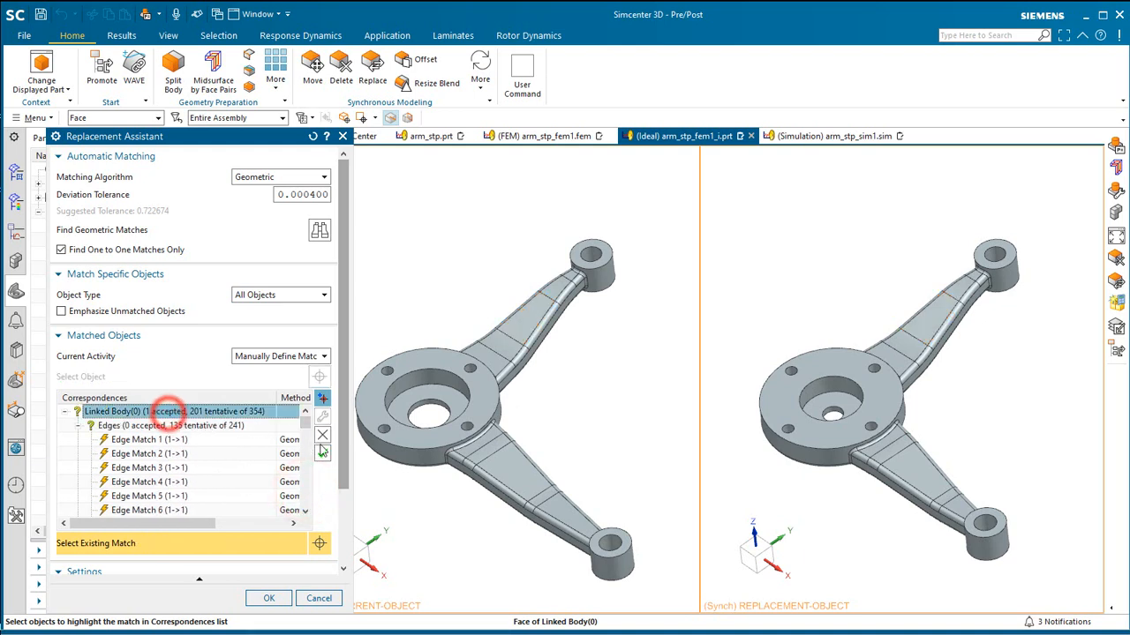
pyautogui.click(323, 454)
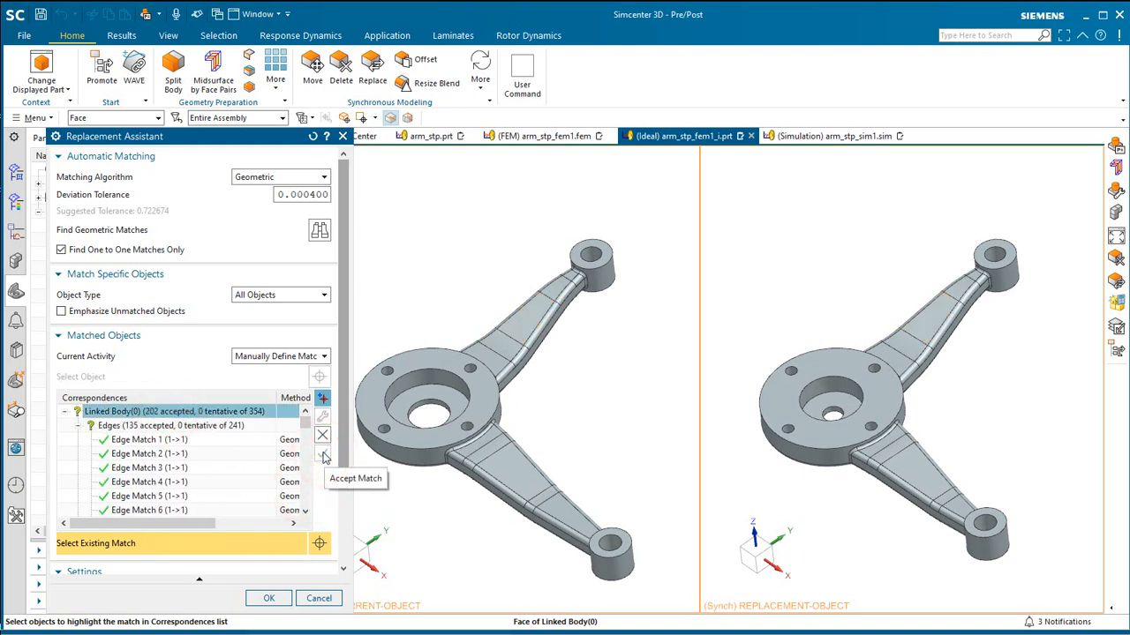
pyautogui.moveTo(306, 427); pyautogui.dragTo(311, 515)
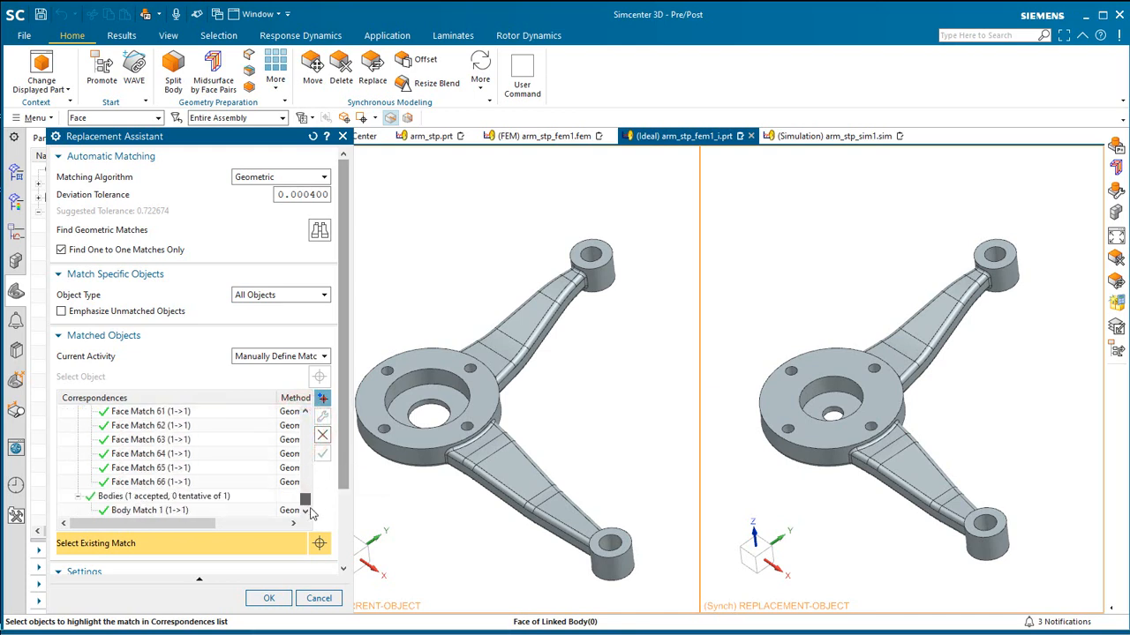
pyautogui.moveTo(458, 499); pyautogui.dragTo(574, 412, button='middle')
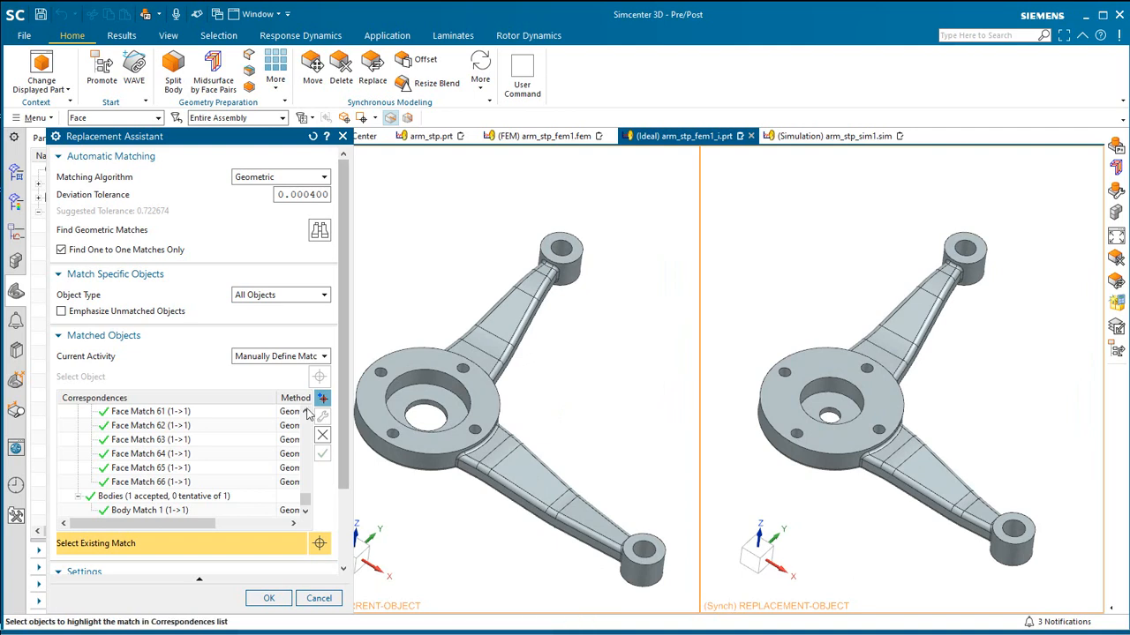
pyautogui.click(62, 310)
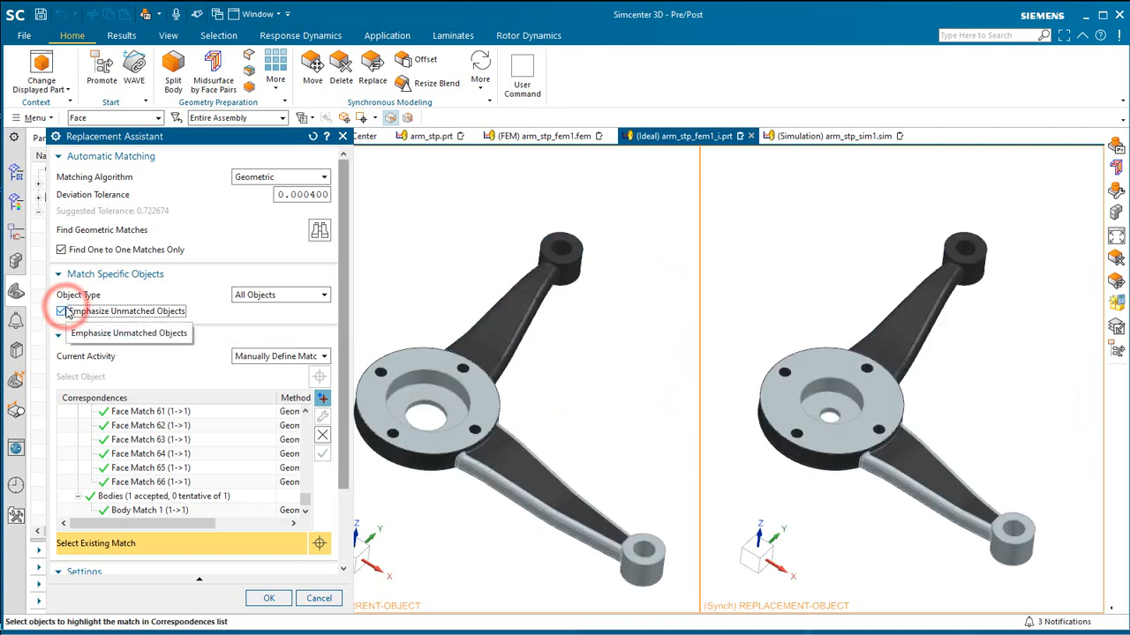
pyautogui.moveTo(402, 521)
pyautogui.mouseDown(button='middle')
pyautogui.moveTo(422, 509)
pyautogui.moveTo(410, 512)
pyautogui.mouseUp(button='middle')
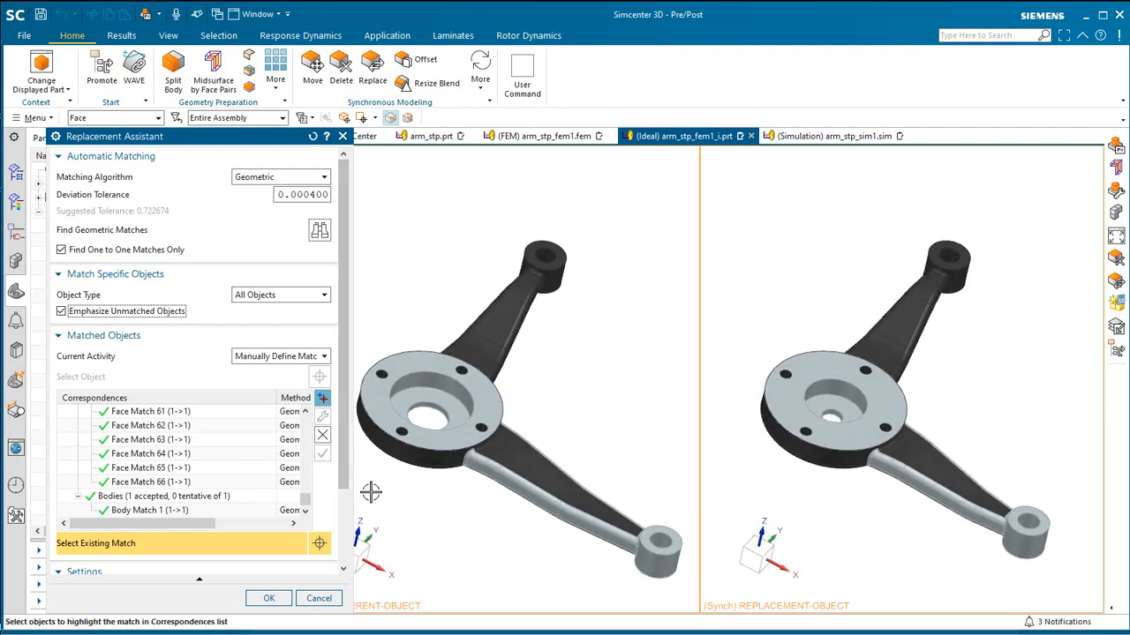
pyautogui.scroll(2, 377, 472)
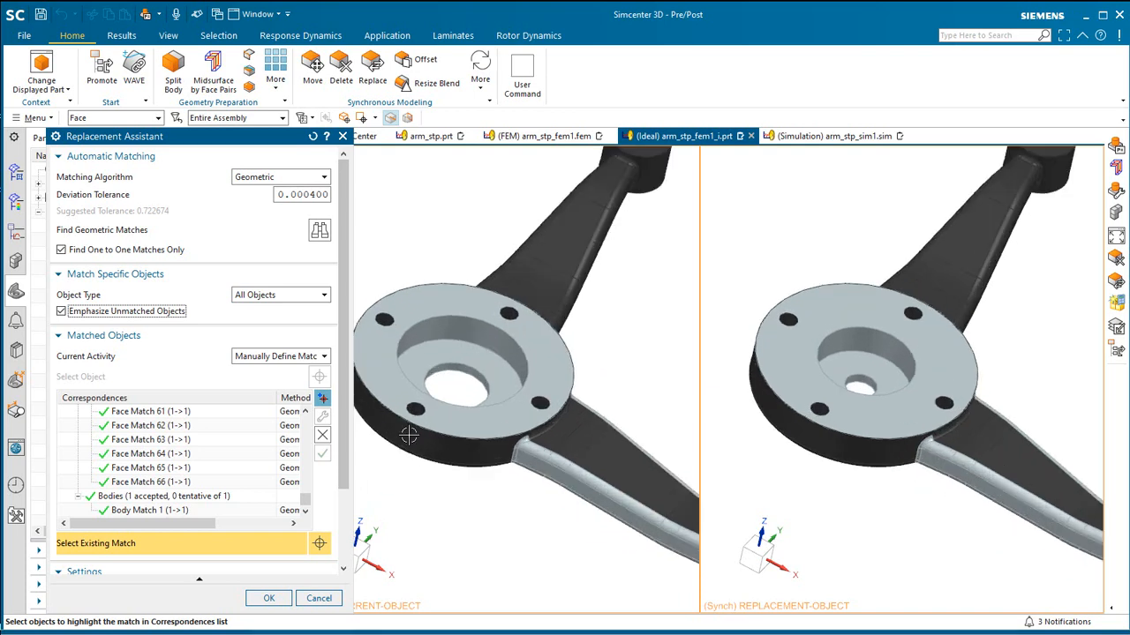
pyautogui.scroll(2, 407, 434)
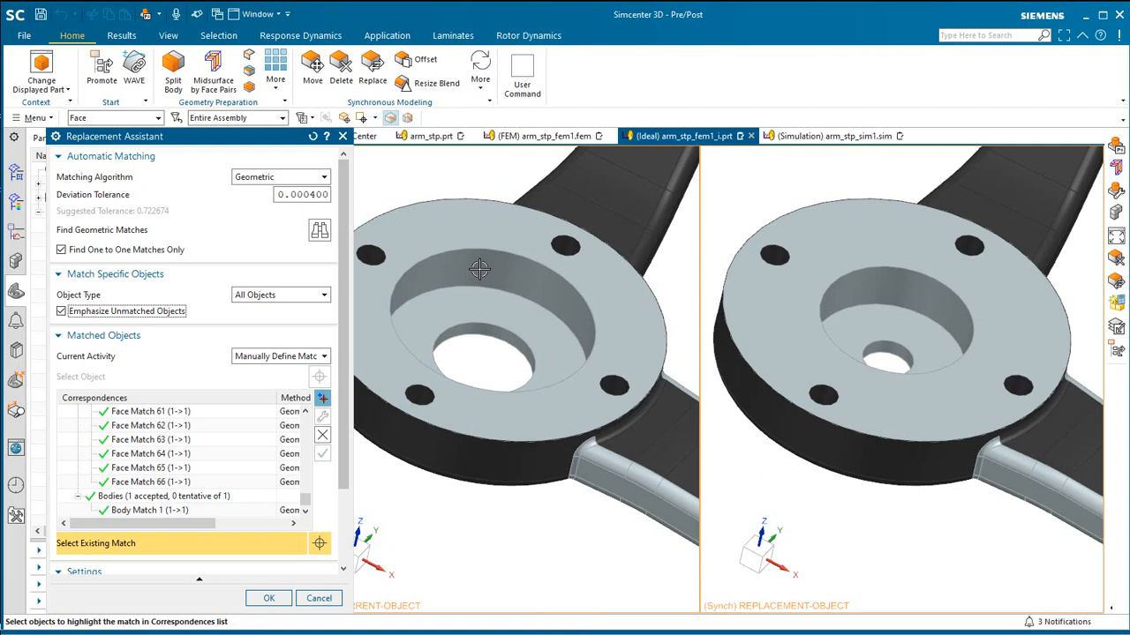
pyautogui.moveTo(509, 289); pyautogui.dragTo(545, 337, button='middle')
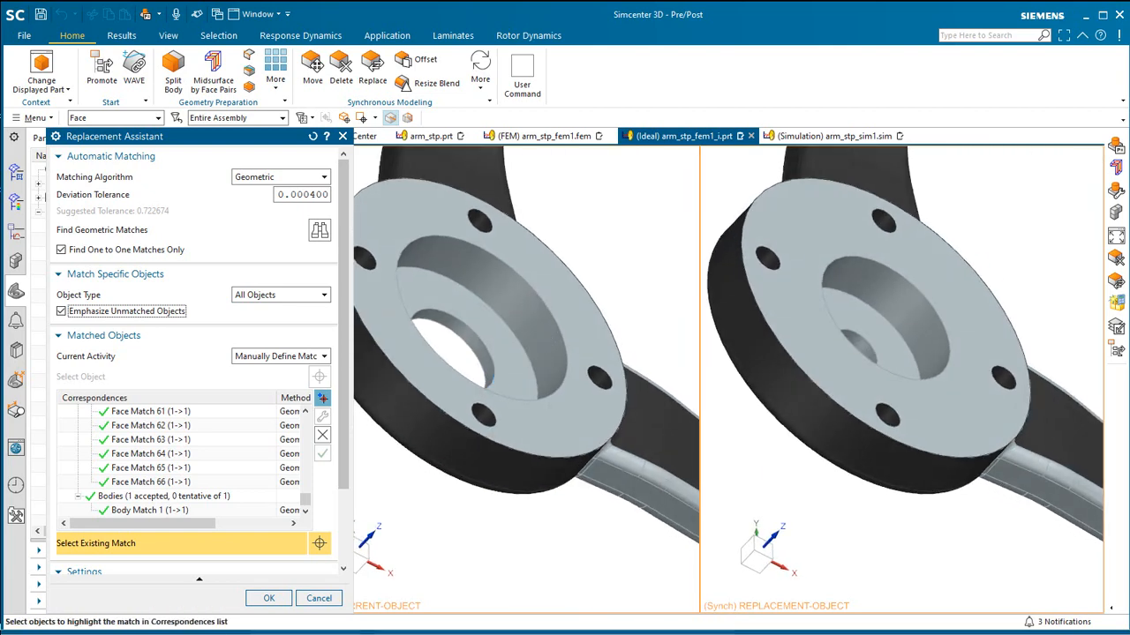
# Step: Manually match the flange recess wall and small flange bore faces as Face Matches 67 and 68
pyautogui.click(323, 399)
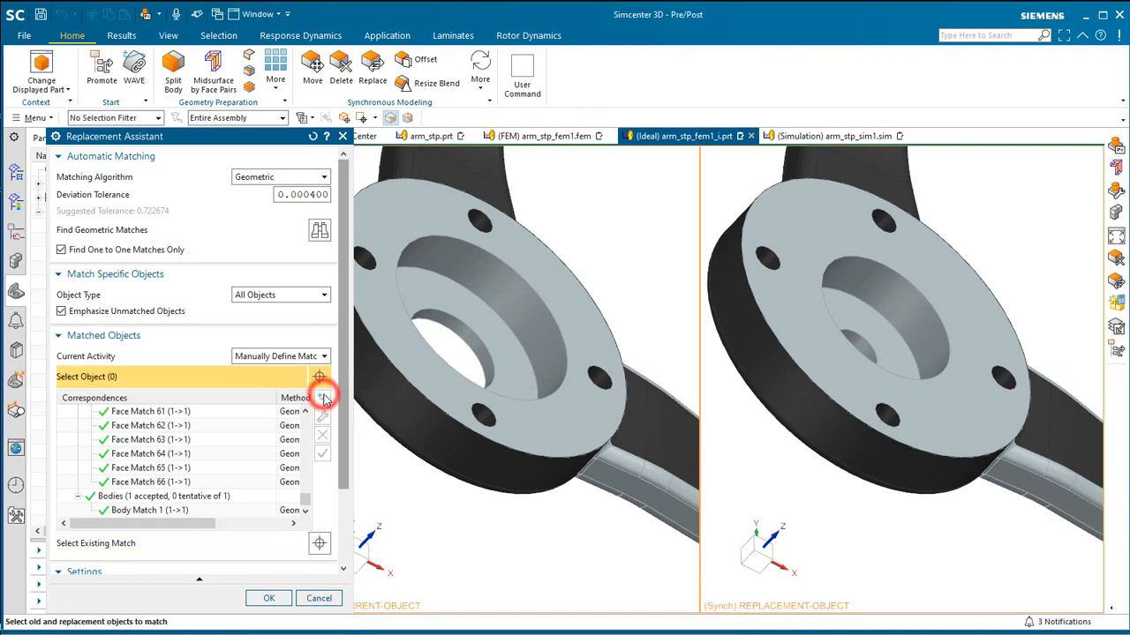
pyautogui.click(503, 293)
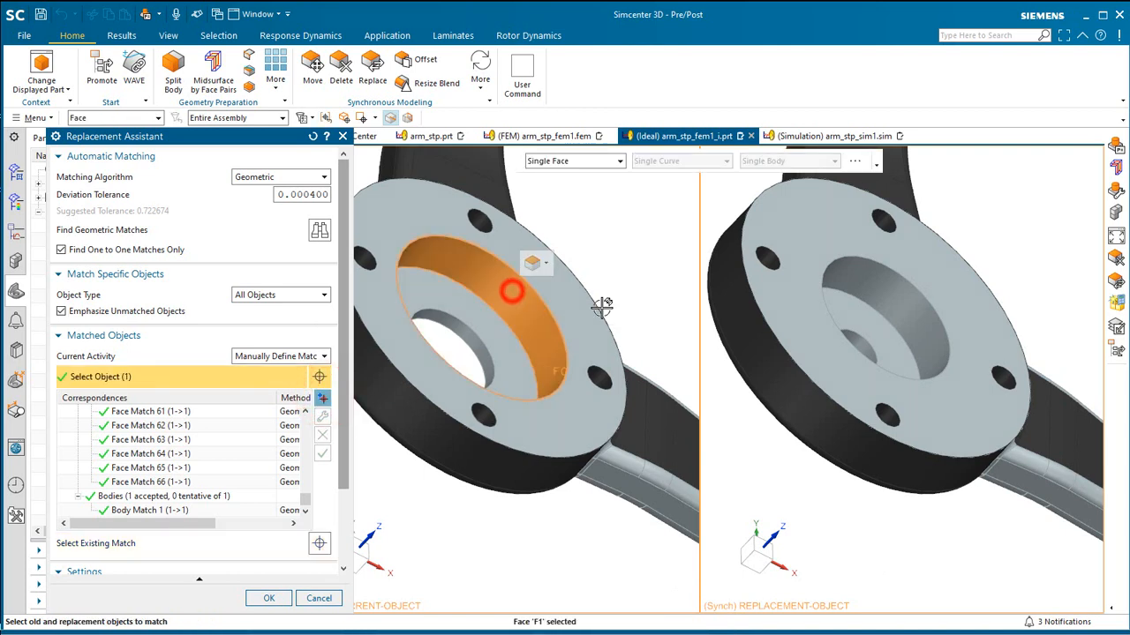
pyautogui.click(879, 298)
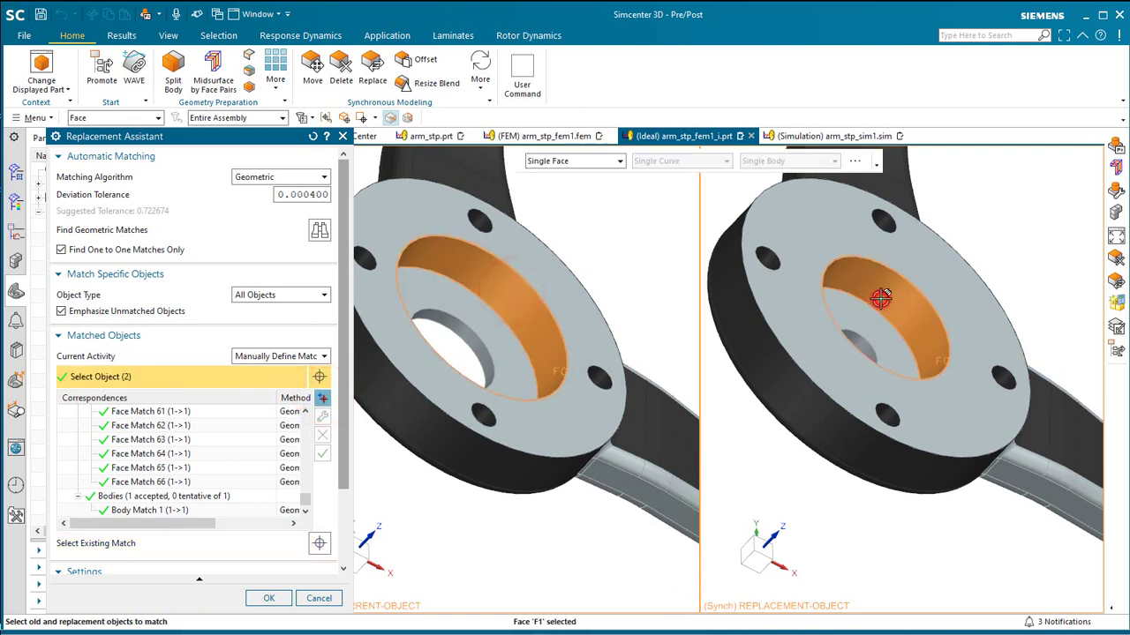
pyautogui.click(323, 399)
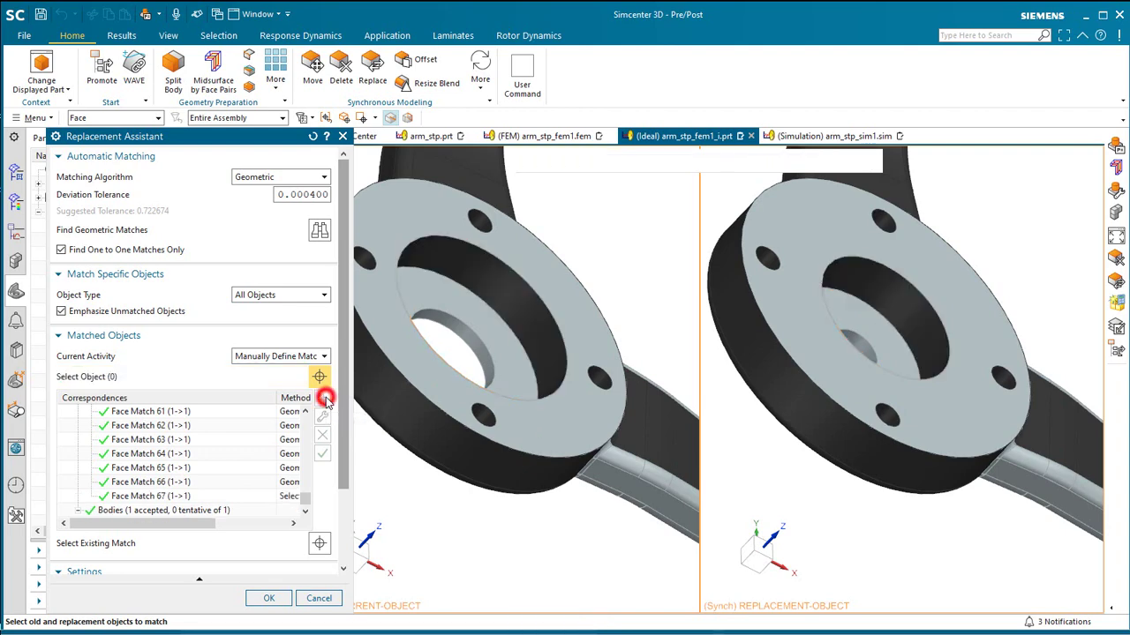
pyautogui.click(474, 344)
pyautogui.click(860, 344)
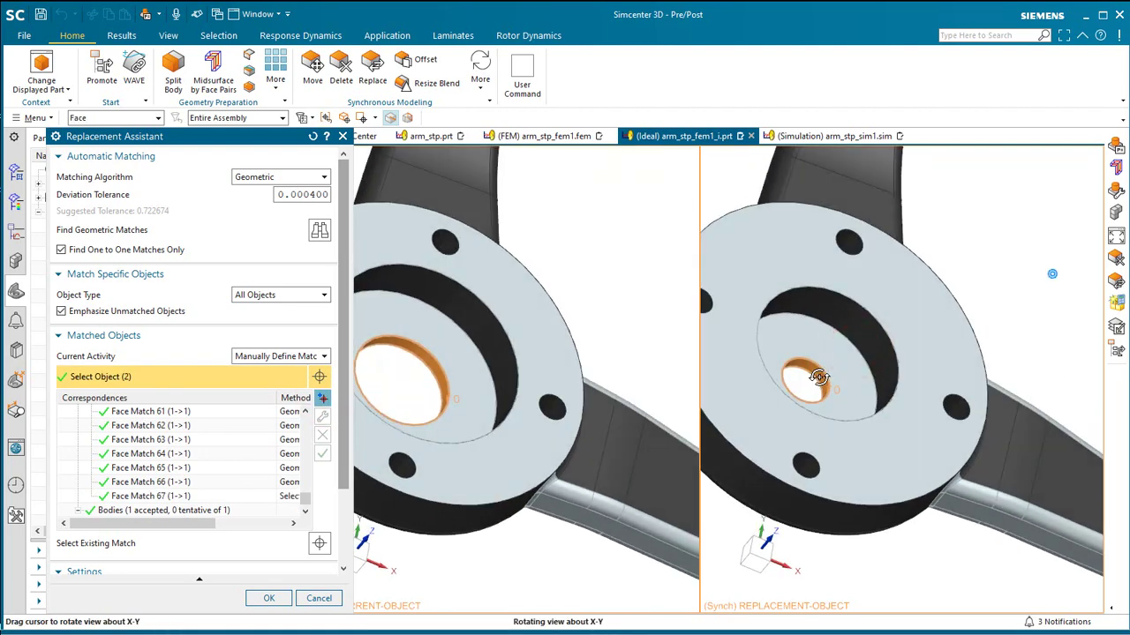
pyautogui.moveTo(827, 371); pyautogui.dragTo(833, 373, button='middle')
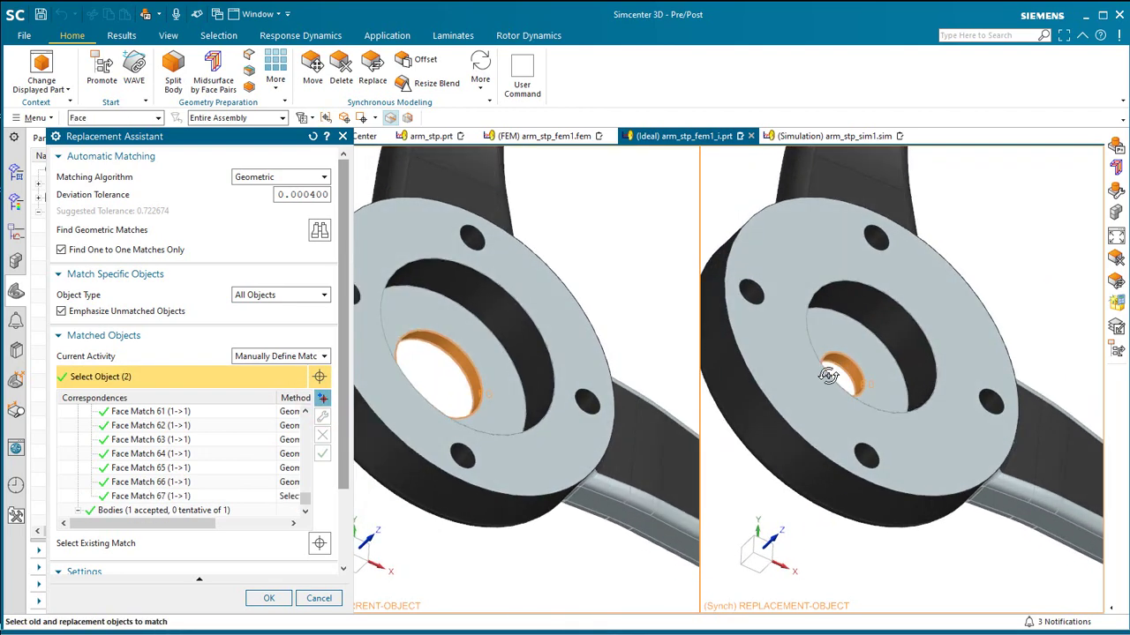
pyautogui.click(323, 398)
pyautogui.scroll(-5, 449, 378)
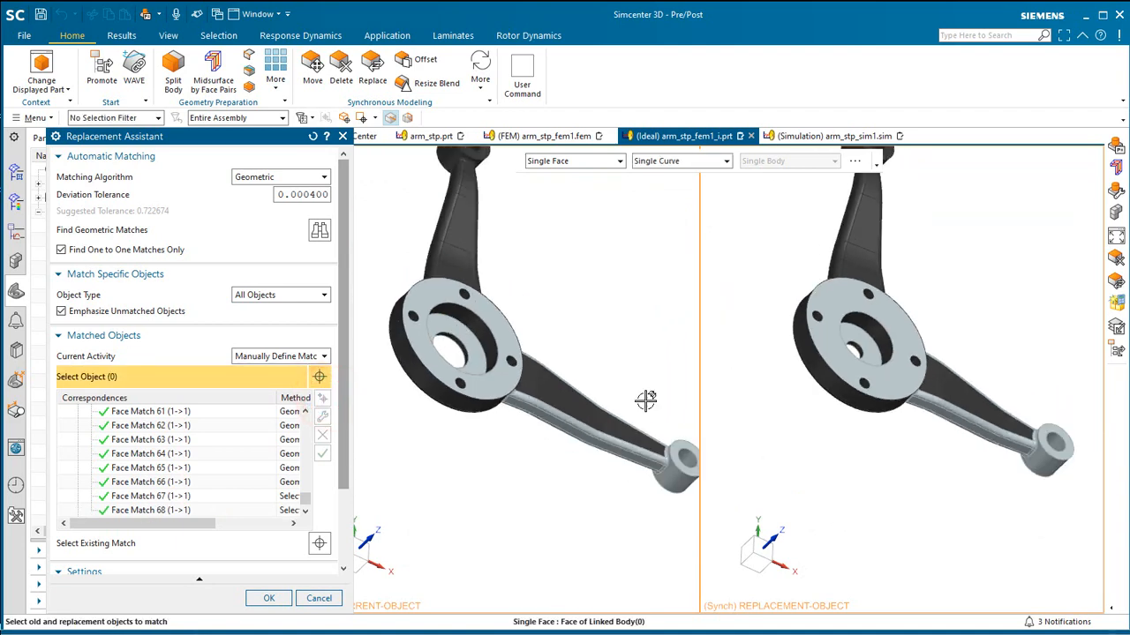
pyautogui.scroll(3, 670, 457)
pyautogui.scroll(-5, 585, 449)
pyautogui.scroll(-2, 497, 468)
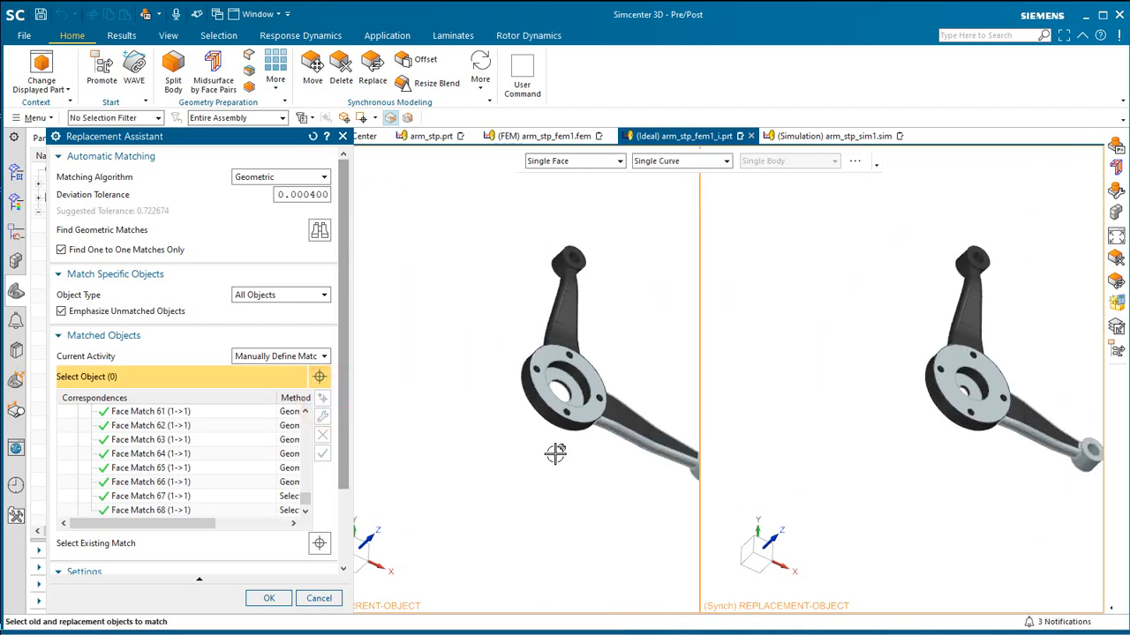
pyautogui.scroll(-2, 555, 453)
pyautogui.scroll(1, 688, 462)
pyautogui.scroll(2, 638, 456)
pyautogui.scroll(2, 631, 451)
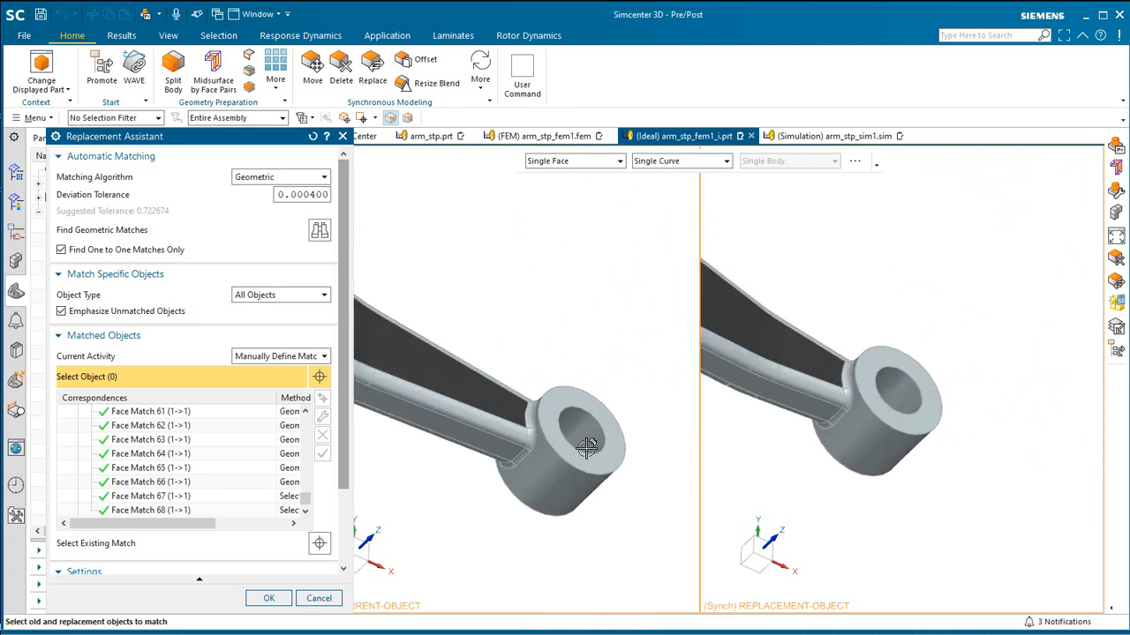
pyautogui.scroll(1, 587, 430)
# Step: Match the end-boss hole faces on old and new geometry as Face Match 69
pyautogui.click(587, 430)
pyautogui.click(882, 382)
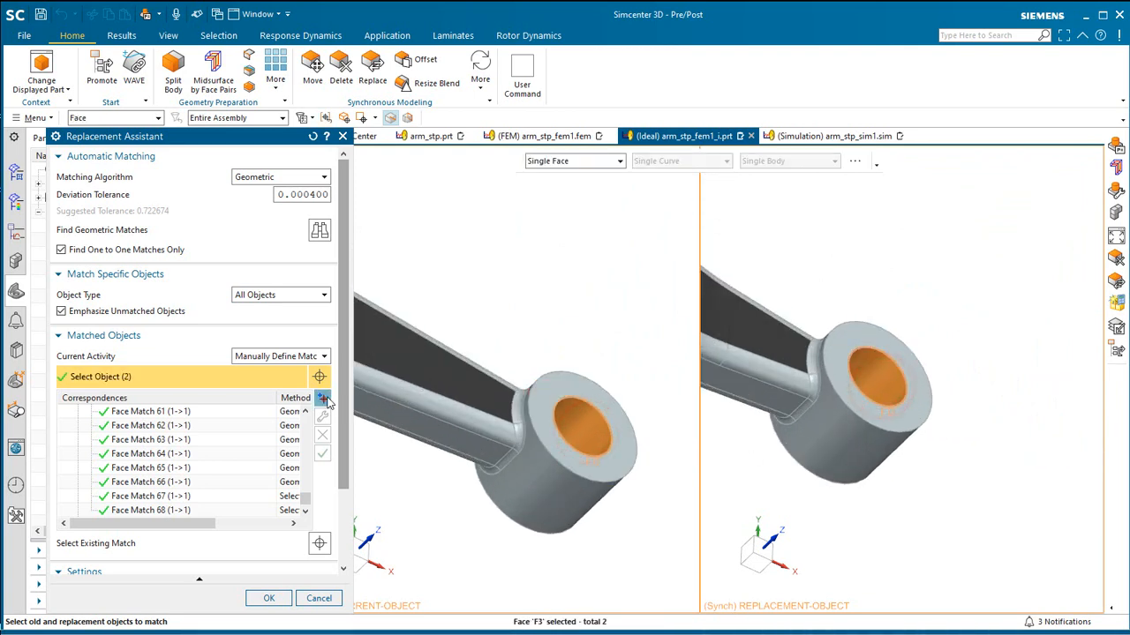
pyautogui.click(322, 398)
# Step: Accept the replacement and geometry link, then open the FEM file, triggering its polygon body update log
pyautogui.click(269, 600)
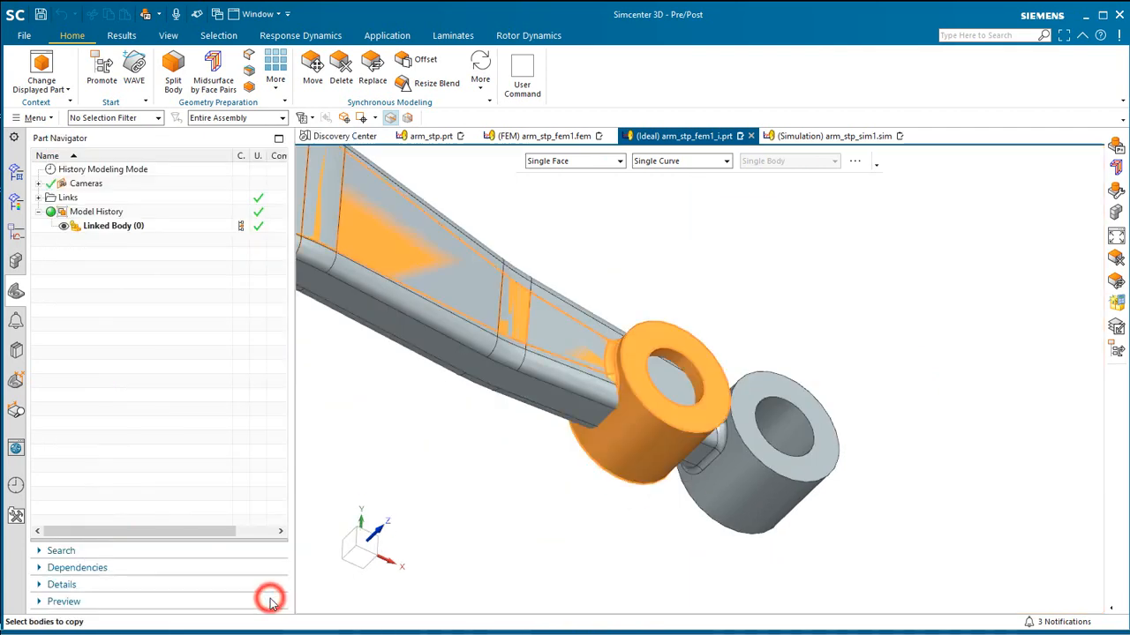
pyautogui.click(182, 598)
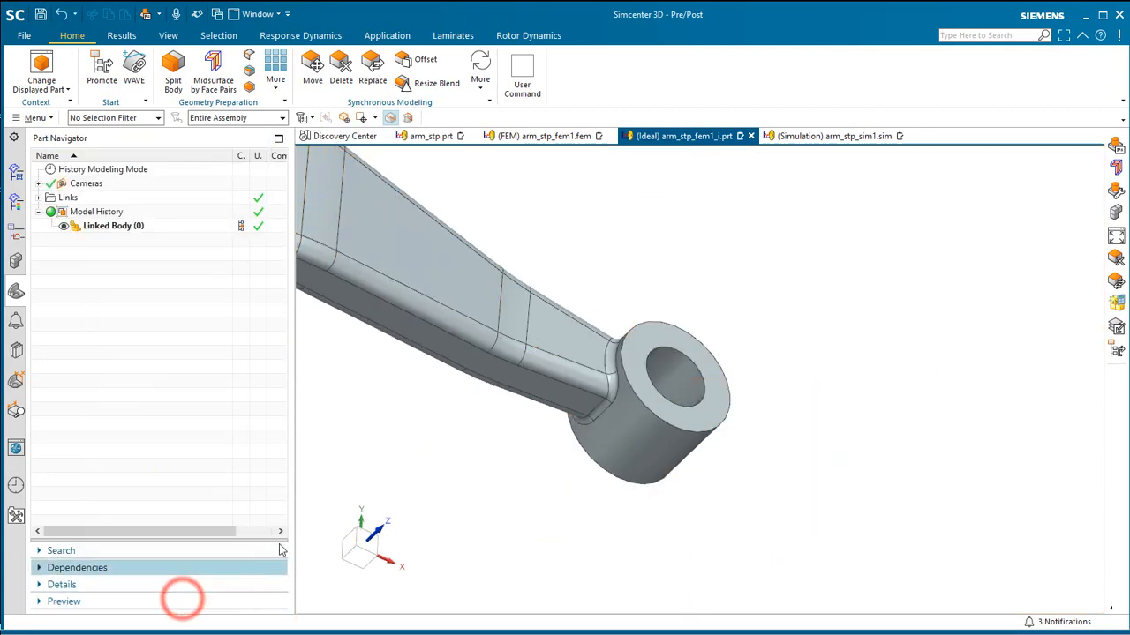
pyautogui.scroll(5, 830, 503)
pyautogui.scroll(2, 551, 537)
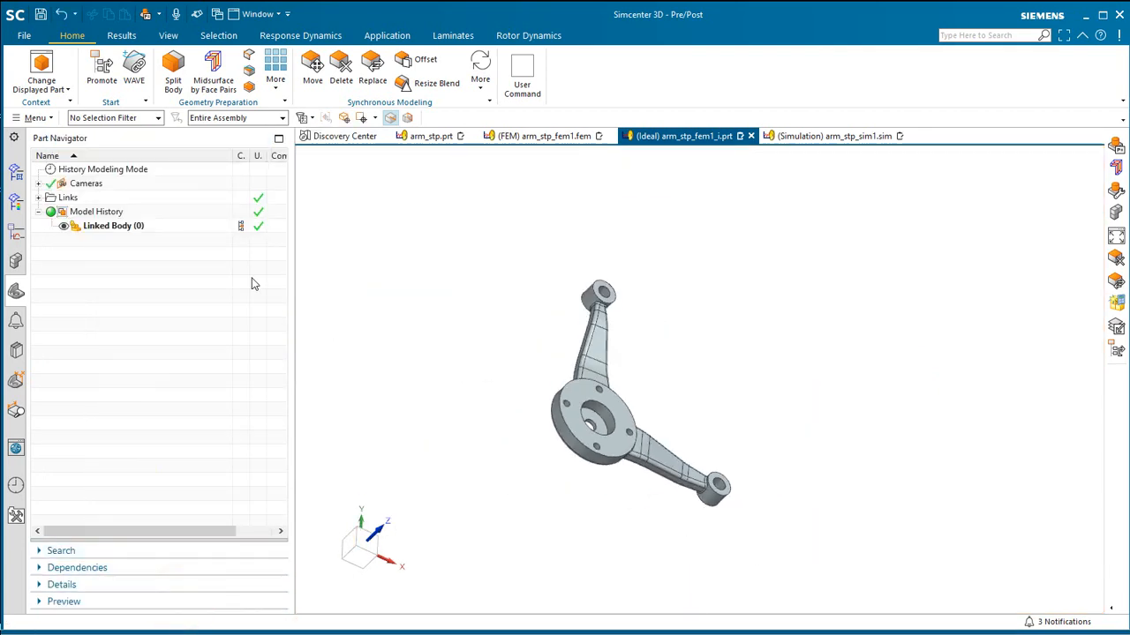
pyautogui.click(17, 173)
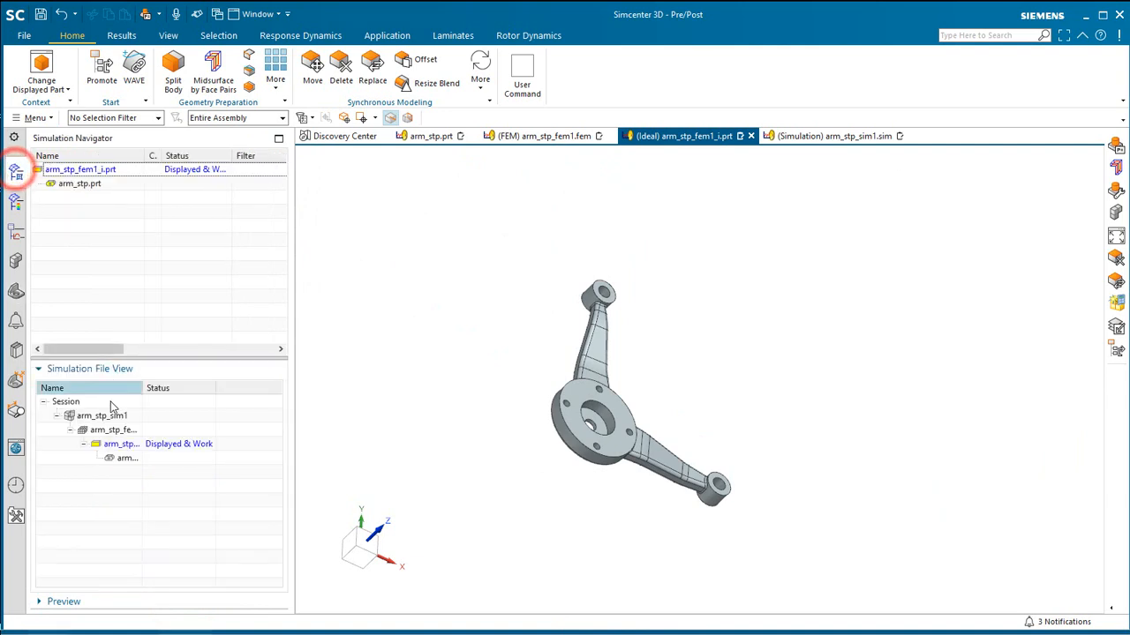
pyautogui.doubleClick(106, 429)
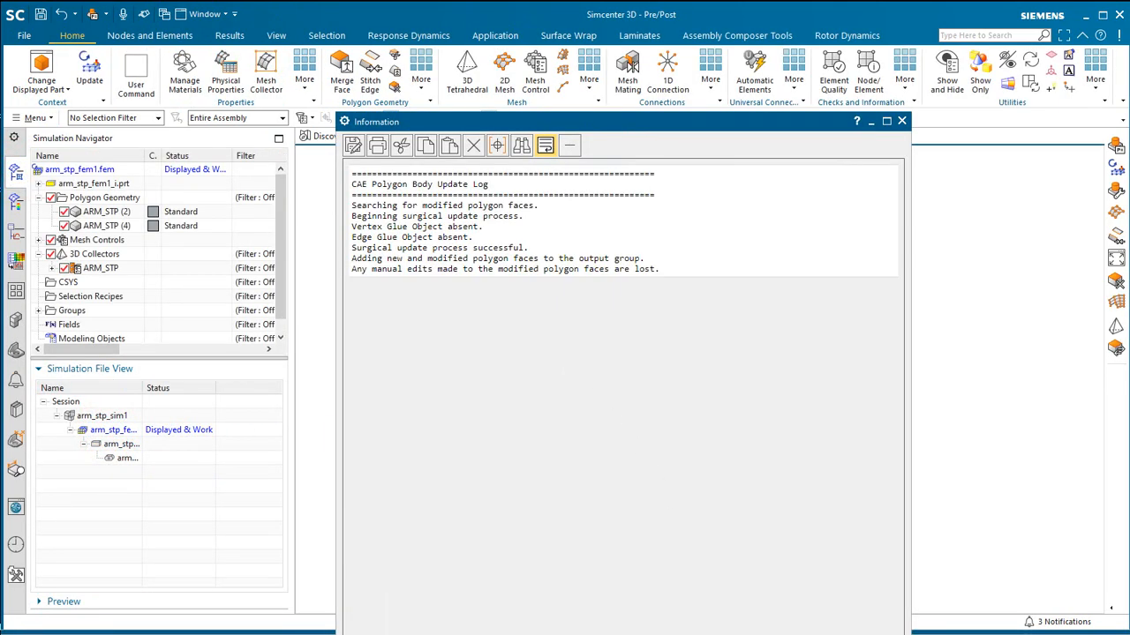
# Step: Close the update log, update the FEM to remesh the arm, and inspect the new mesh around the hub
pyautogui.moveTo(706, 632); pyautogui.dragTo(707, 569)
pyautogui.click(902, 122)
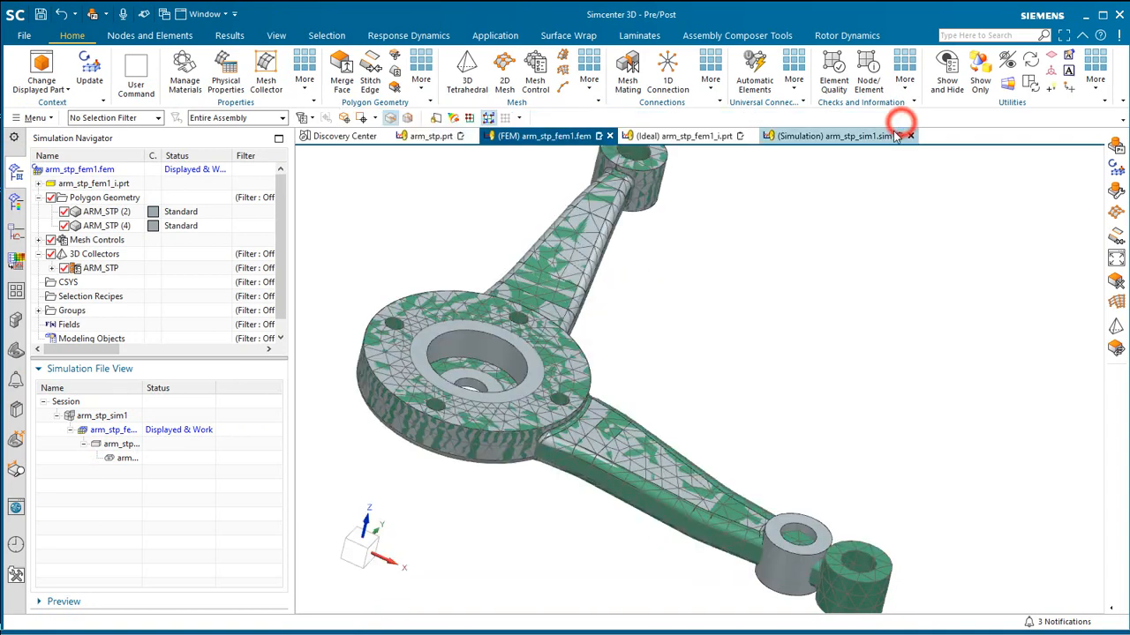
pyautogui.moveTo(699, 379)
pyautogui.mouseDown(button='middle')
pyautogui.moveTo(587, 375)
pyautogui.moveTo(564, 401)
pyautogui.mouseUp(button='middle')
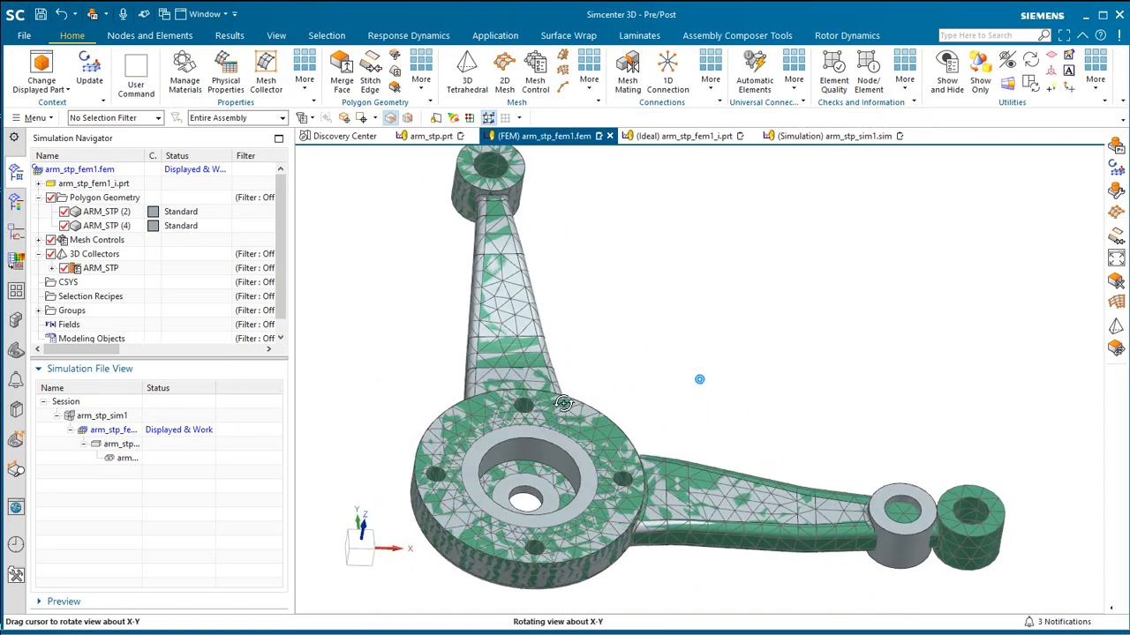
pyautogui.click(89, 64)
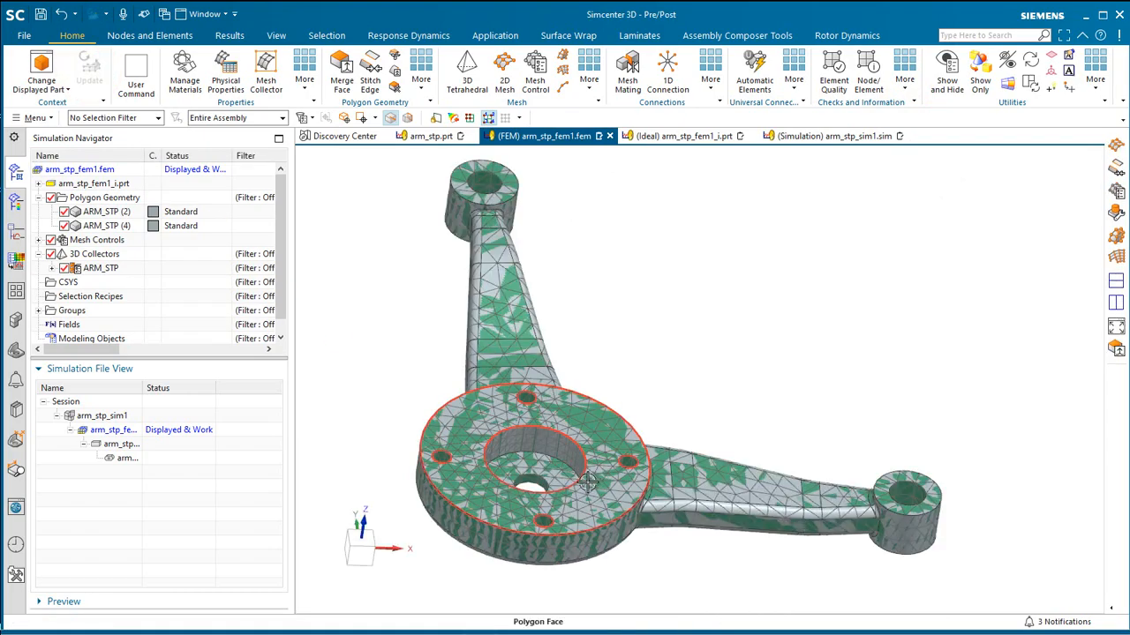
pyautogui.scroll(-3, 586, 481)
pyautogui.moveTo(540, 428); pyautogui.dragTo(527, 515, button='middle')
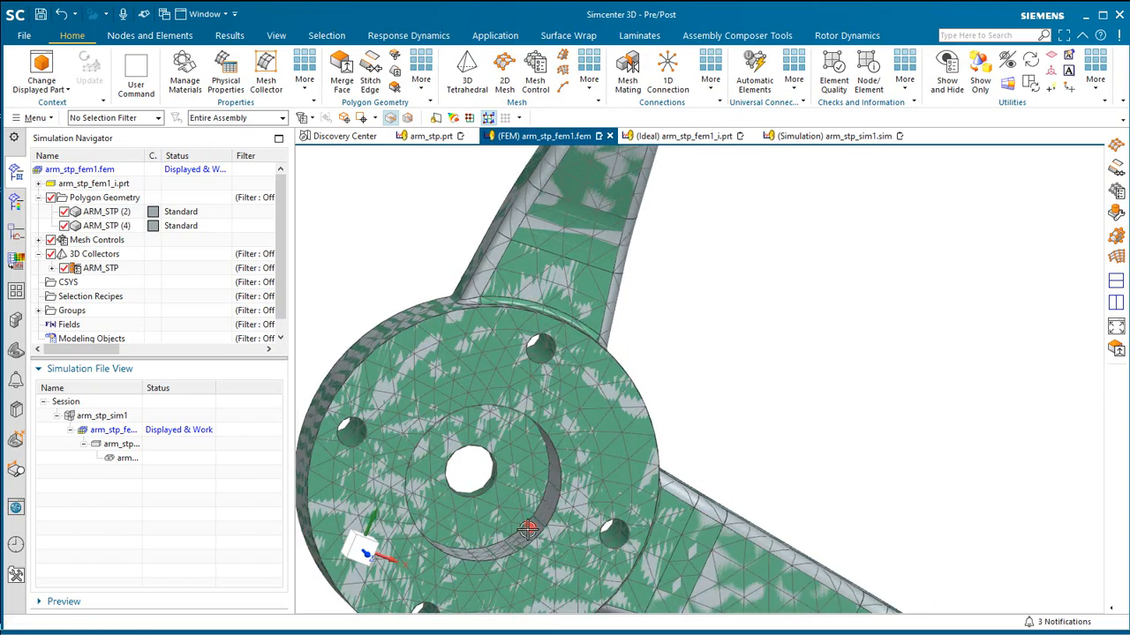
pyautogui.moveTo(522, 476); pyautogui.dragTo(544, 426, button='middle')
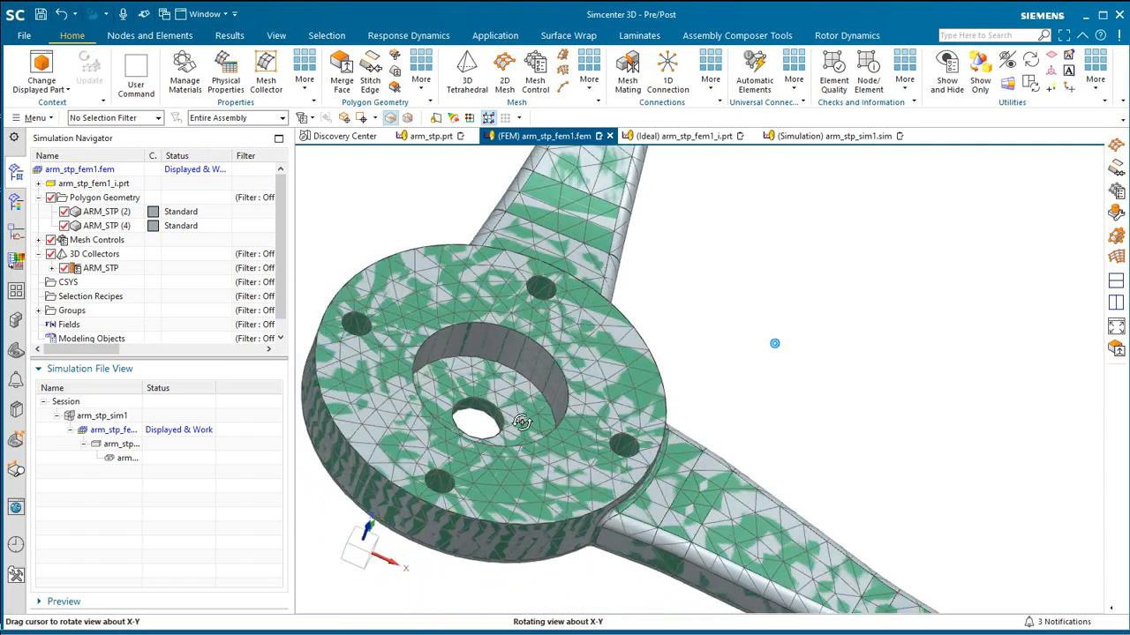
pyautogui.scroll(-5, 545, 426)
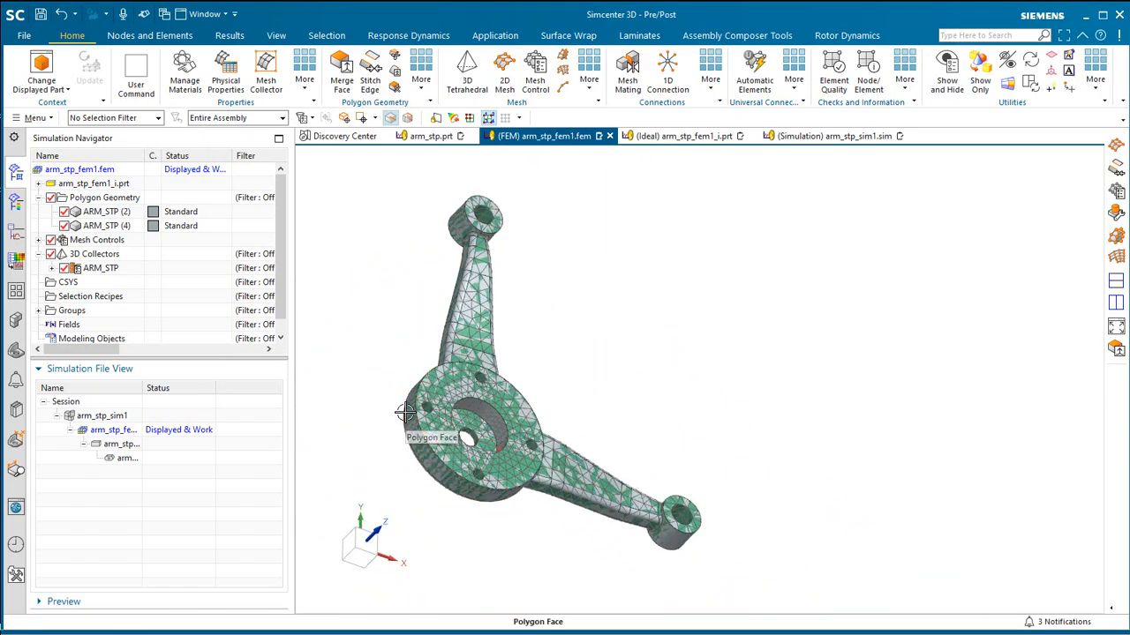
# Step: Make arm_stp_sim1 the displayed part and view the simulation model
pyautogui.doubleClick(111, 419)
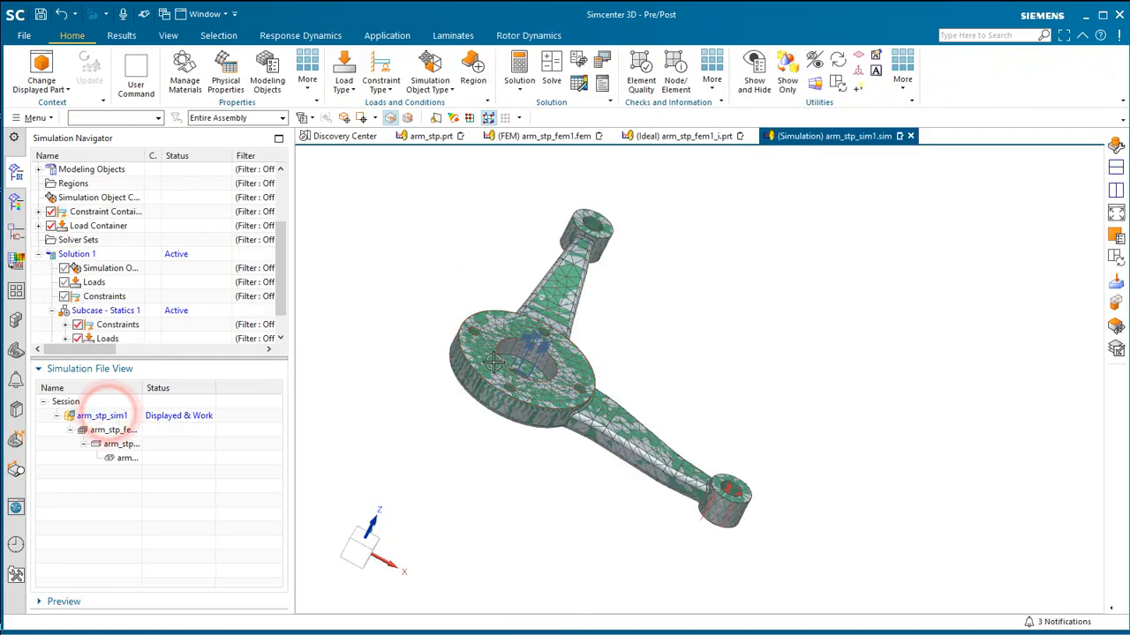
pyautogui.moveTo(492, 363); pyautogui.dragTo(552, 432, button='middle')
pyautogui.scroll(5, 582, 445)
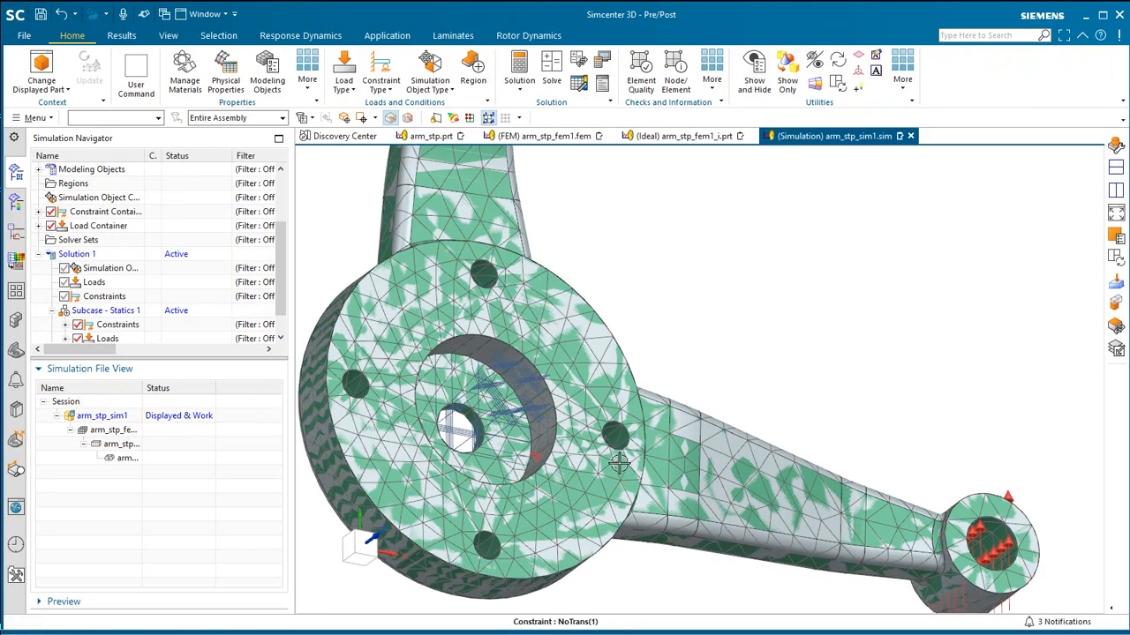
pyautogui.moveTo(611, 460); pyautogui.dragTo(676, 242, button='middle')
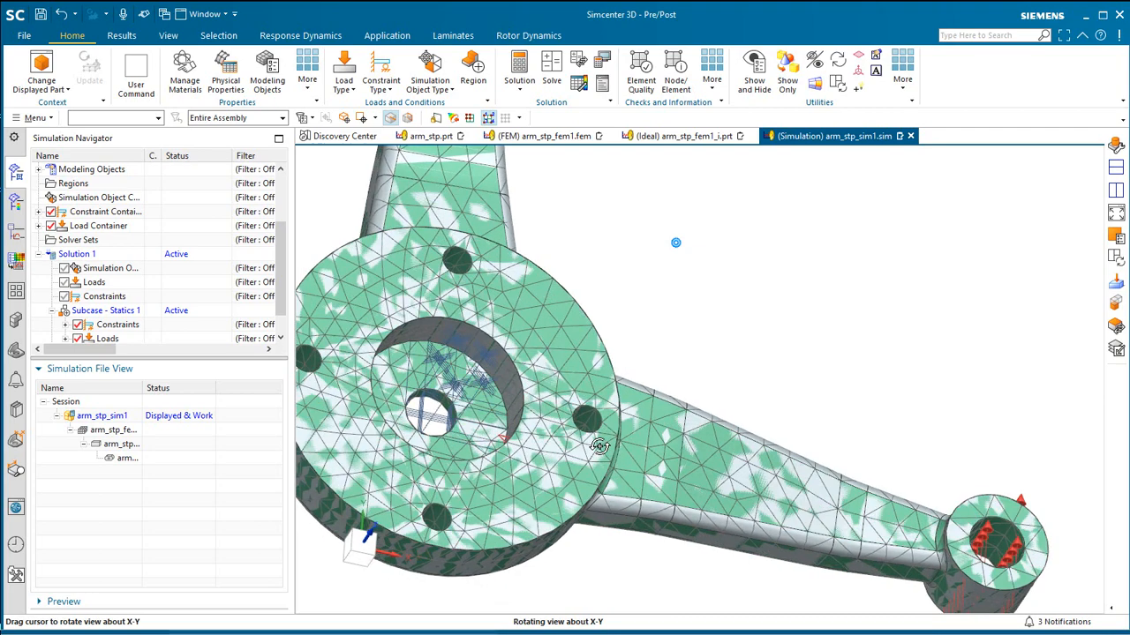
pyautogui.scroll(-1, 49, 297)
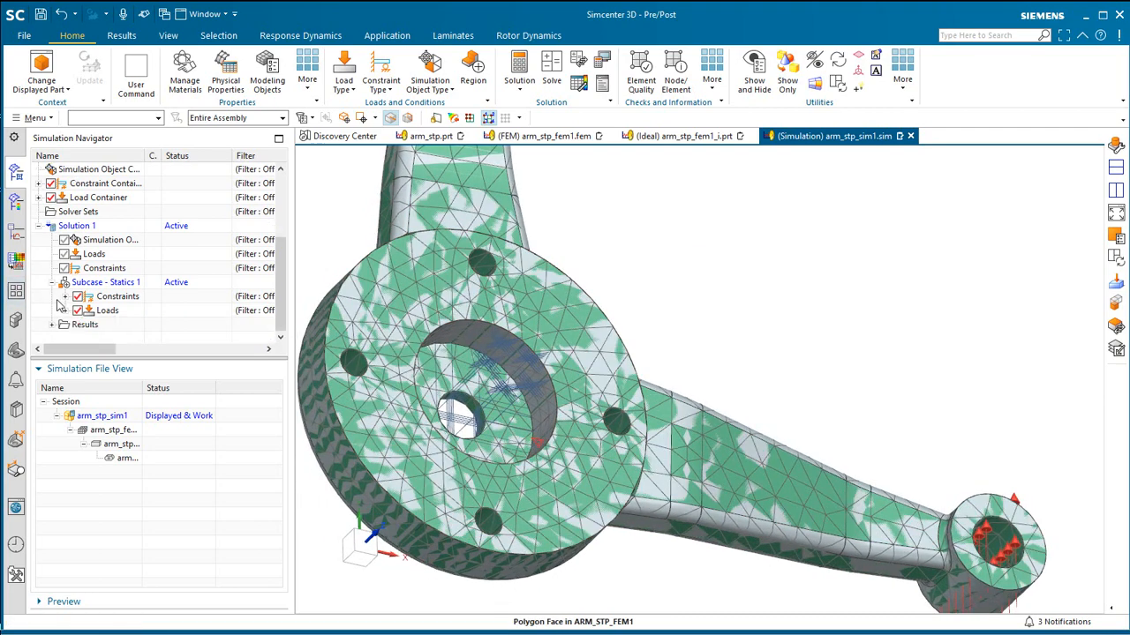
# Step: Expand the subcase constraints and loads and highlight NoTrans(1) and Force(1) on the remeshed arm
pyautogui.click(64, 297)
pyautogui.click(65, 323)
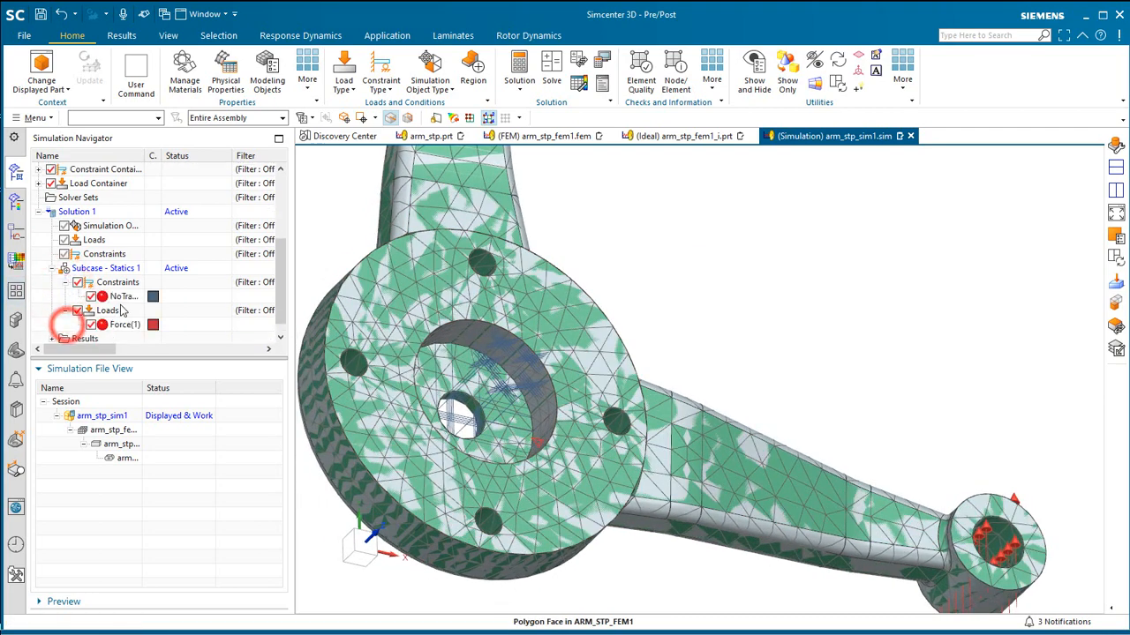
pyautogui.click(124, 299)
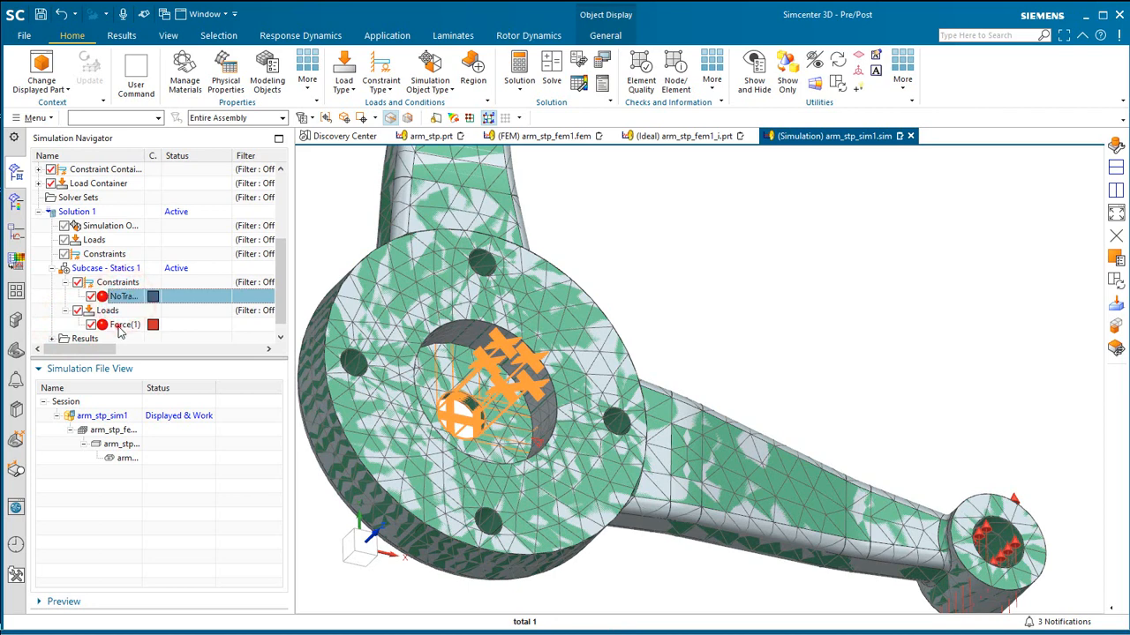
pyautogui.click(121, 327)
pyautogui.press('Escape')
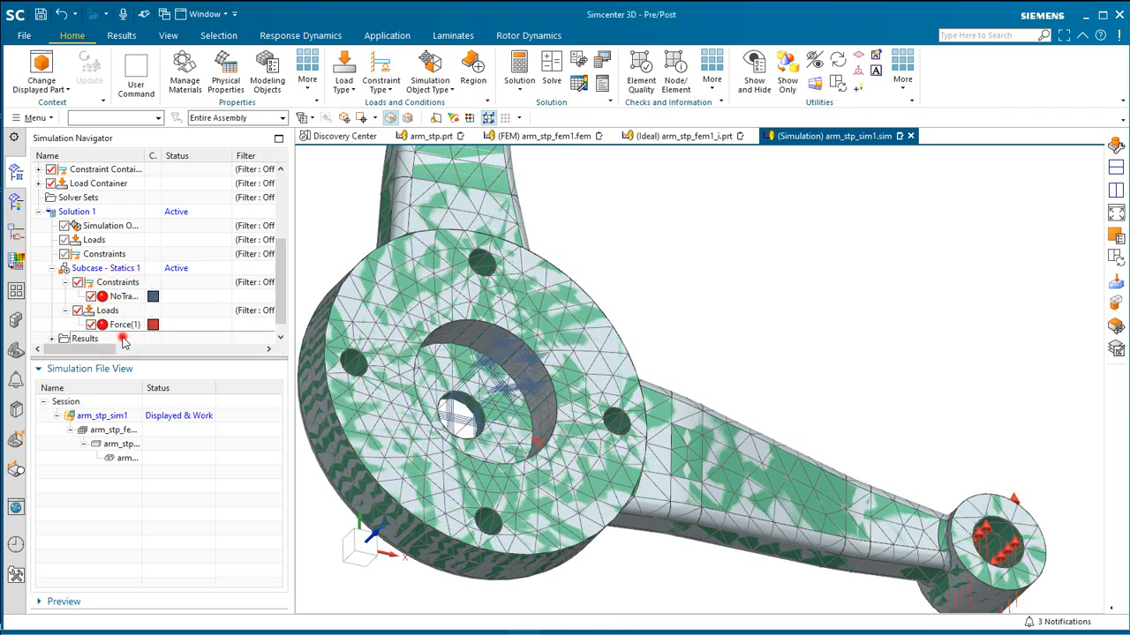